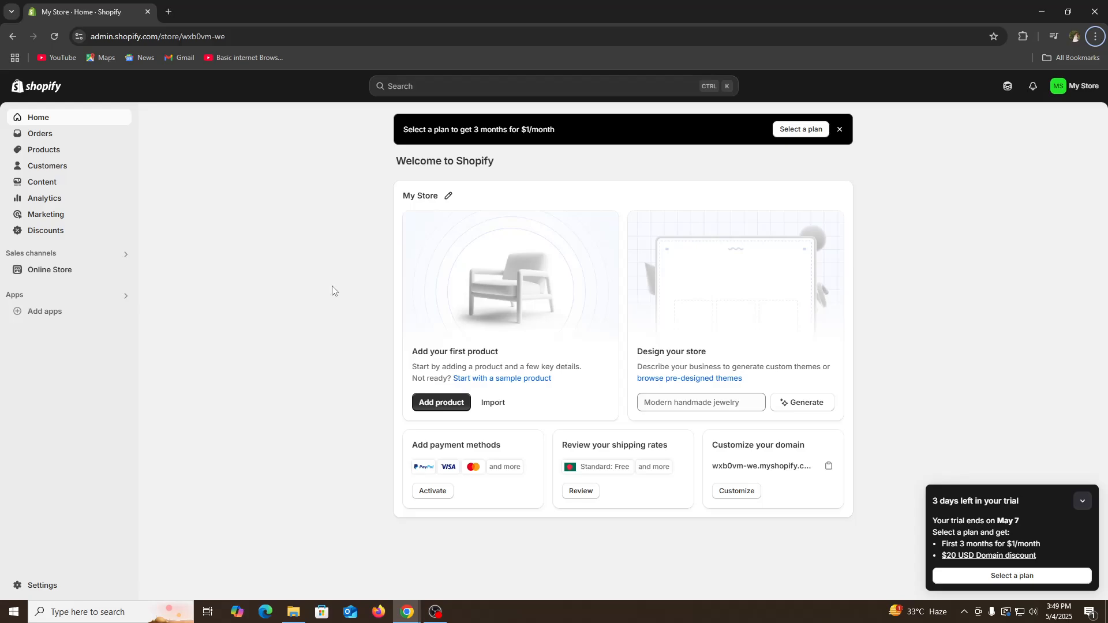
# Step: Open the store's Shipping and delivery settings
pyautogui.click(40, 586)
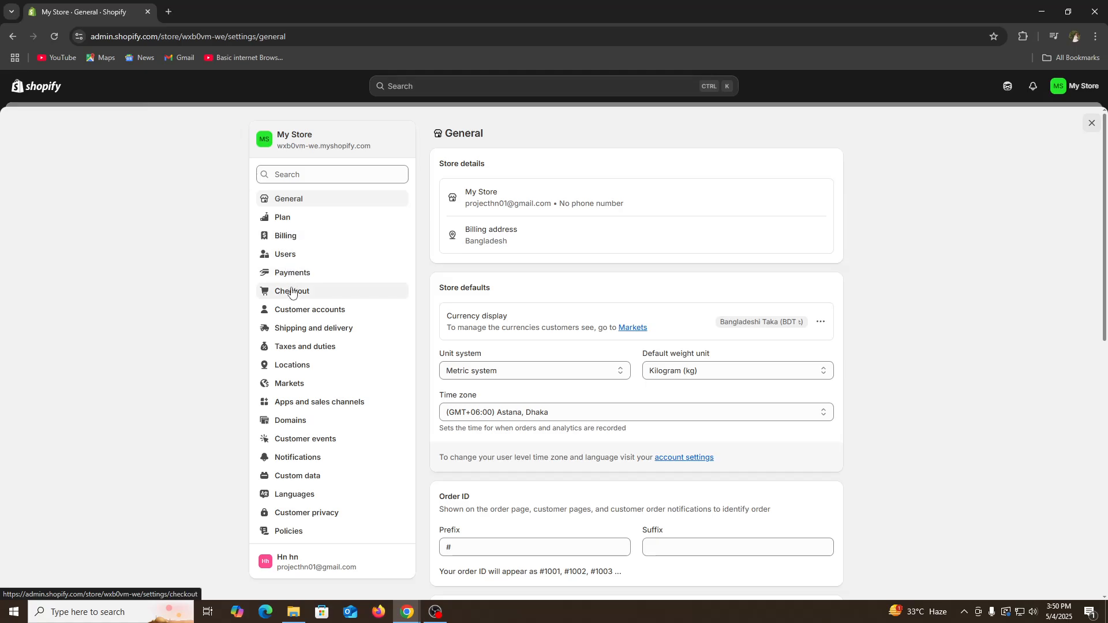
pyautogui.click(296, 333)
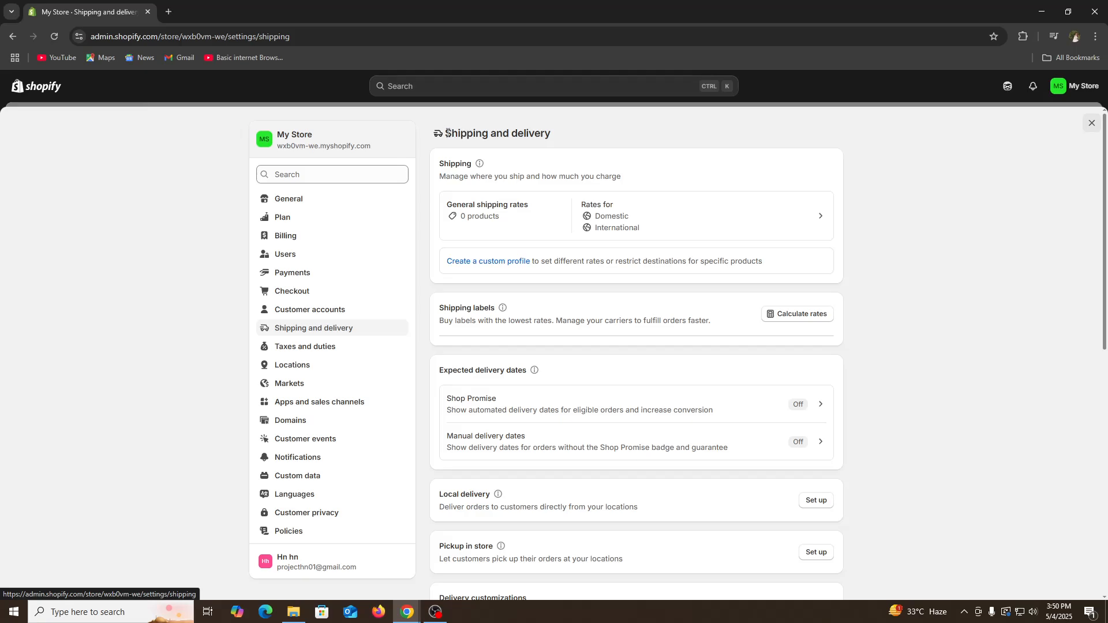
pyautogui.moveTo(448, 133); pyautogui.dragTo(554, 138)
pyautogui.click(555, 140)
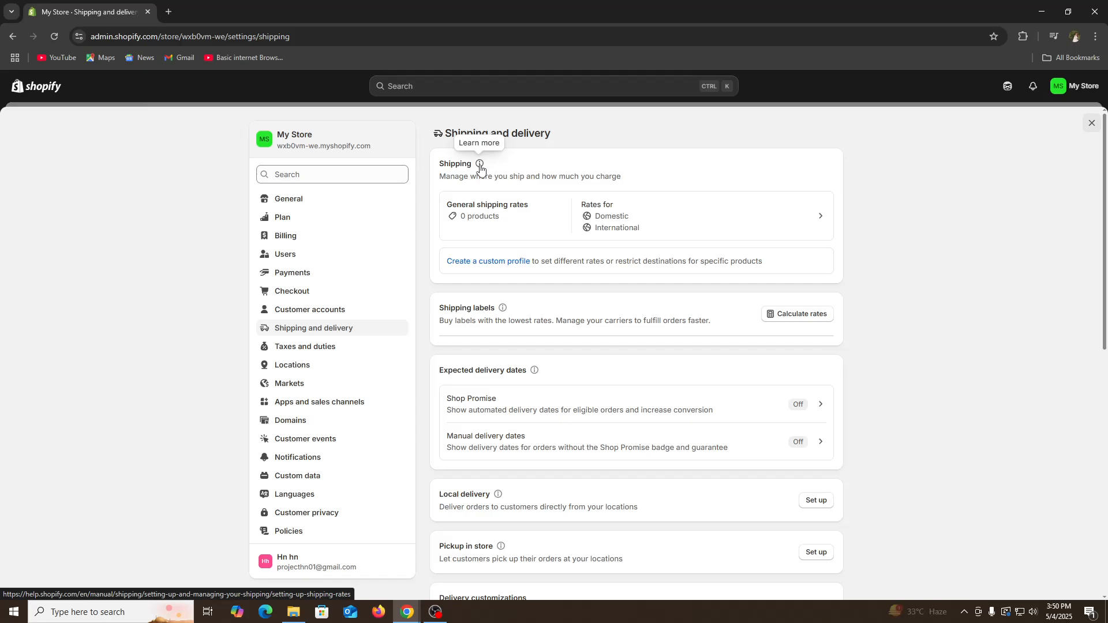
# Step: Review the Shipping and delivery sections, from shipping rates, labels and expected delivery dates down to saved packages and packing slips
pyautogui.tripleClick(476, 309)
pyautogui.click(476, 309)
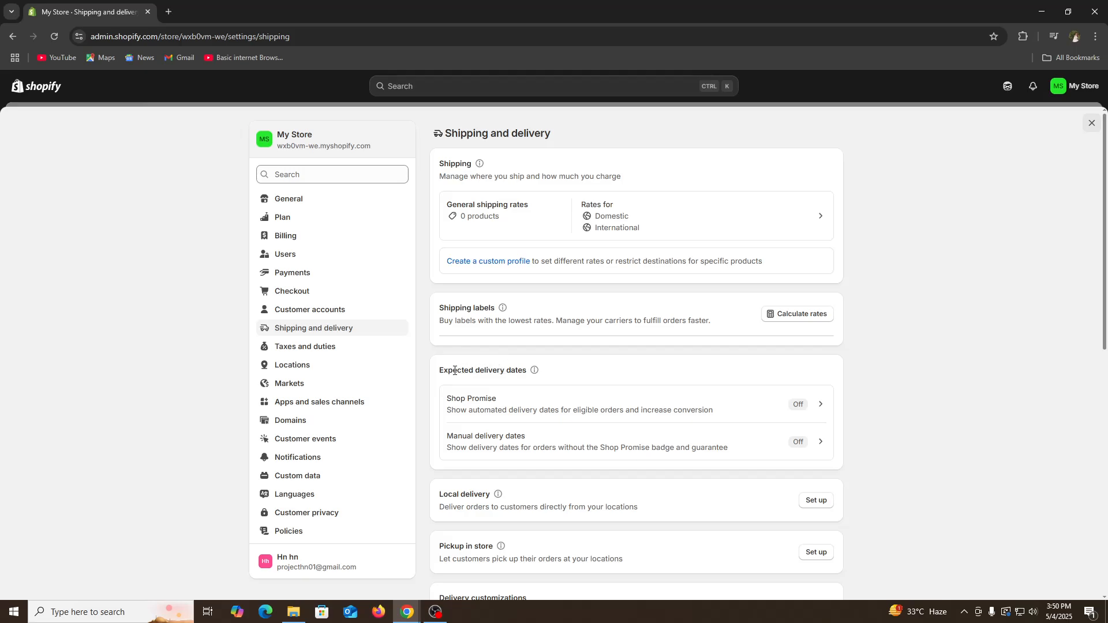
pyautogui.moveTo(455, 370); pyautogui.dragTo(510, 374)
pyautogui.scroll(-1, 487, 486)
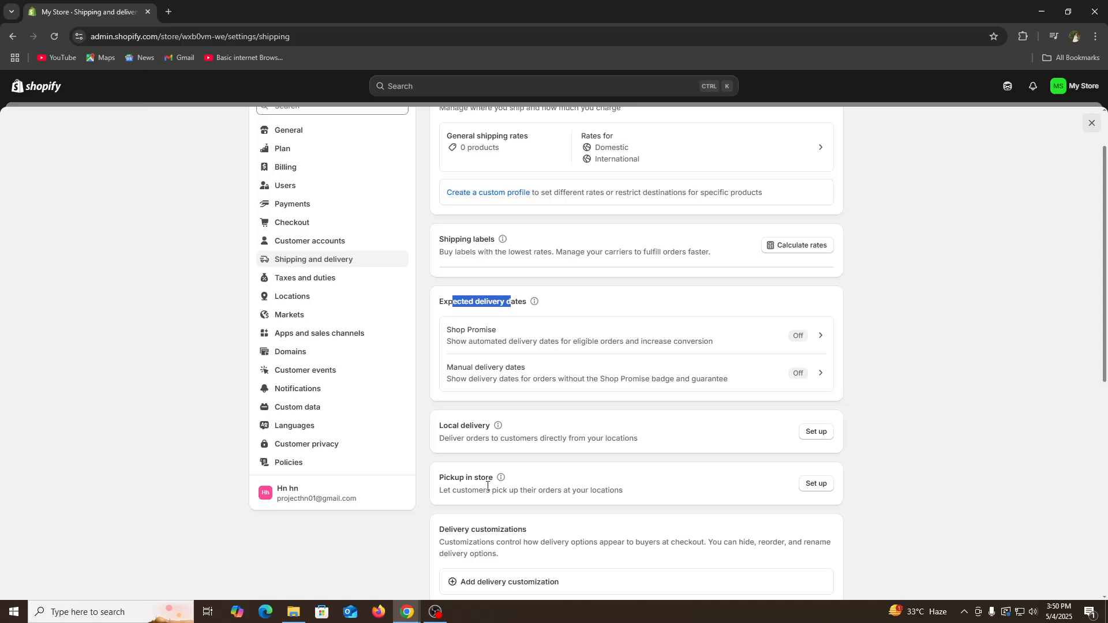
pyautogui.scroll(-1, 487, 486)
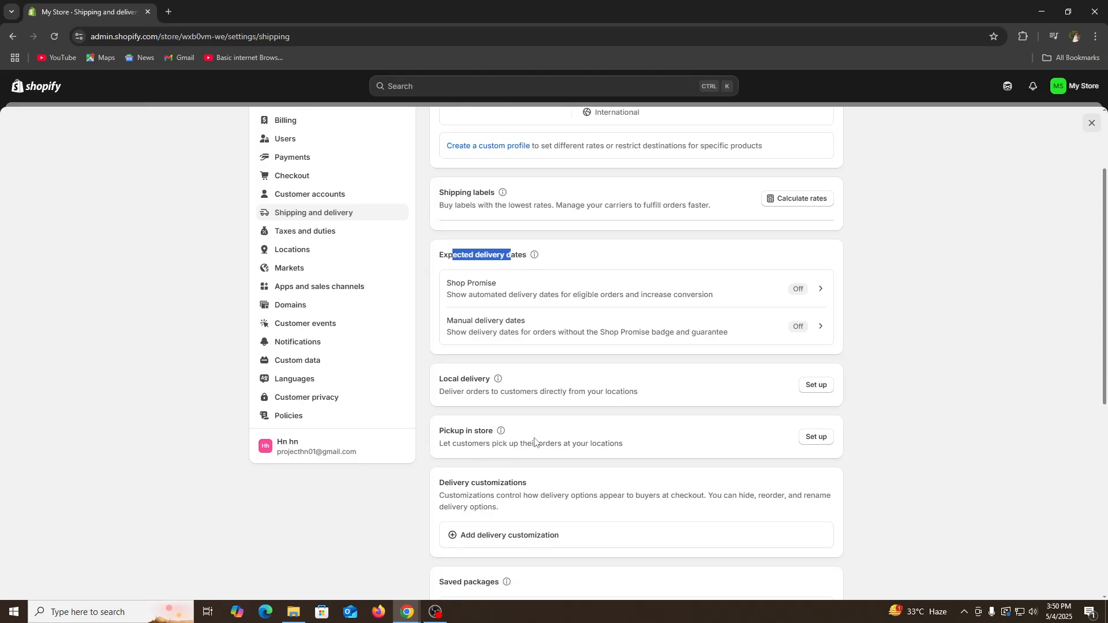
pyautogui.scroll(-2, 543, 442)
pyautogui.scroll(-3, 548, 461)
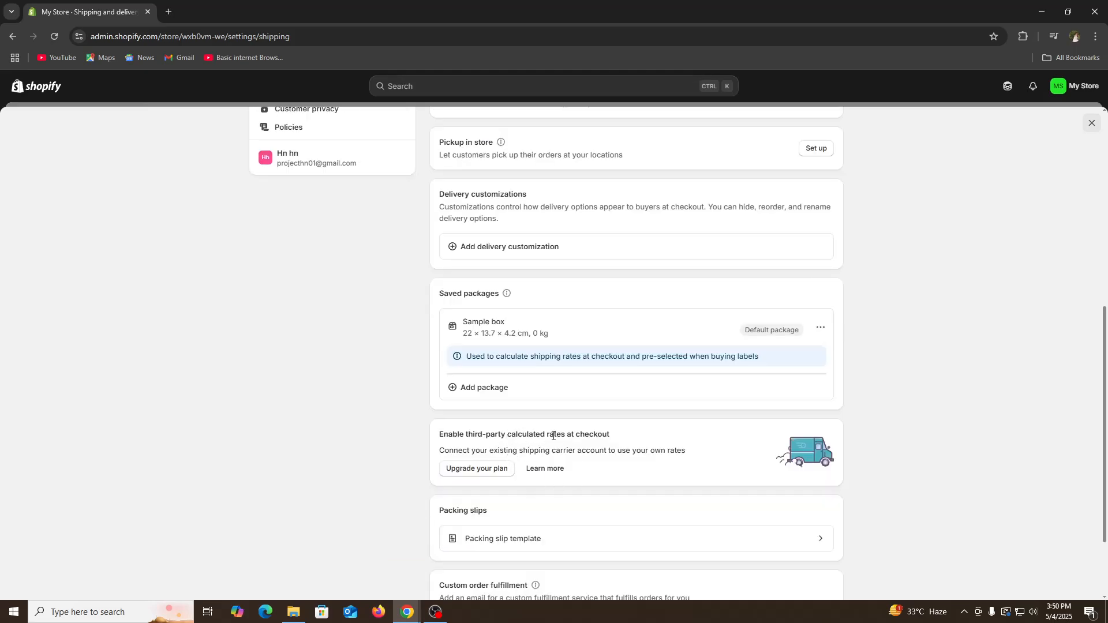
pyautogui.scroll(-2, 618, 470)
pyautogui.scroll(6, 655, 496)
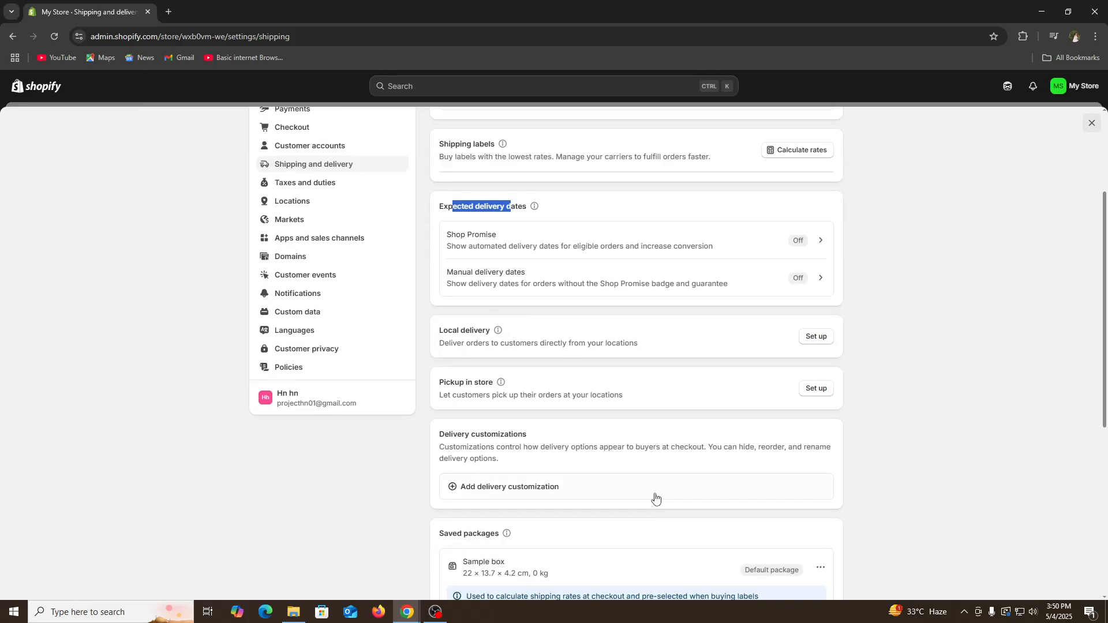
pyautogui.scroll(3, 655, 497)
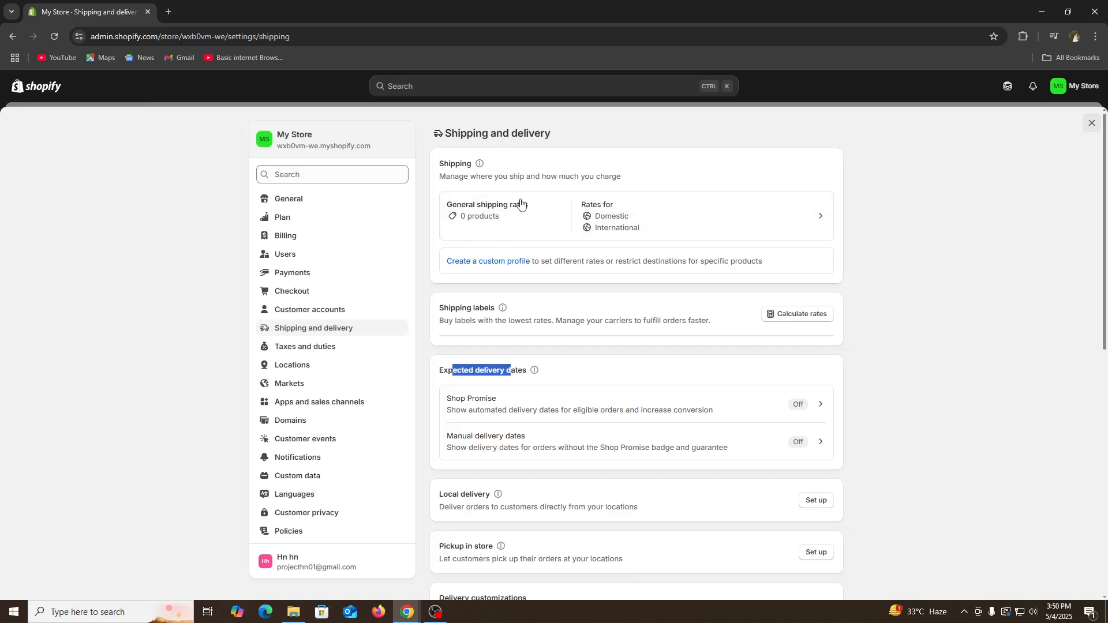
pyautogui.doubleClick(465, 167)
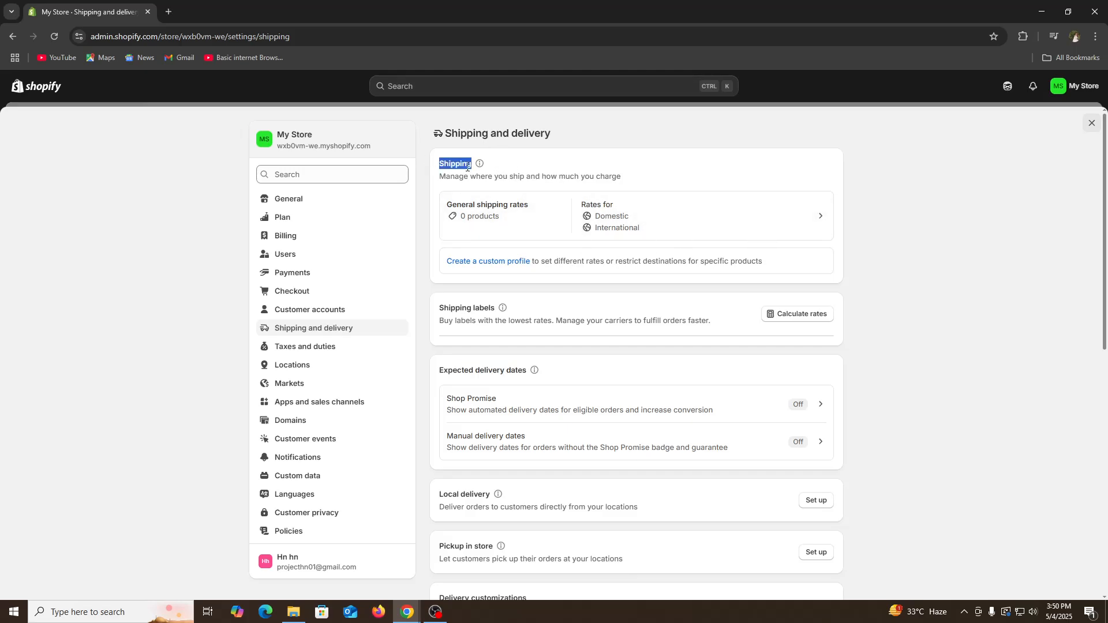
pyautogui.click(465, 167)
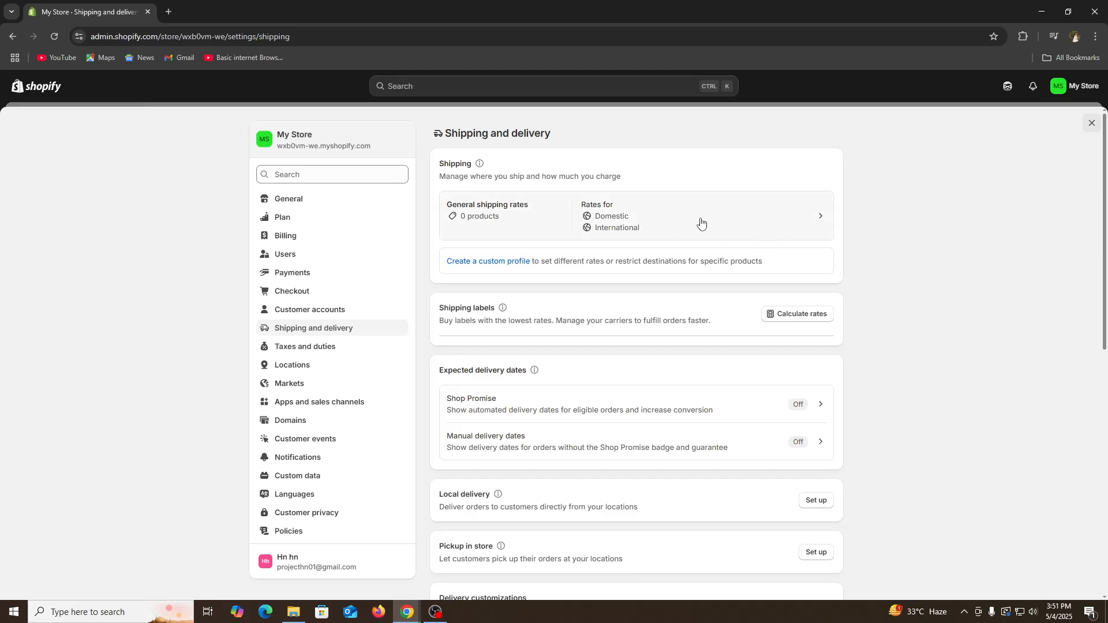
# Step: Open the general shipping rates profile and bring up its Domestic shipping zone for editing
pyautogui.click(721, 225)
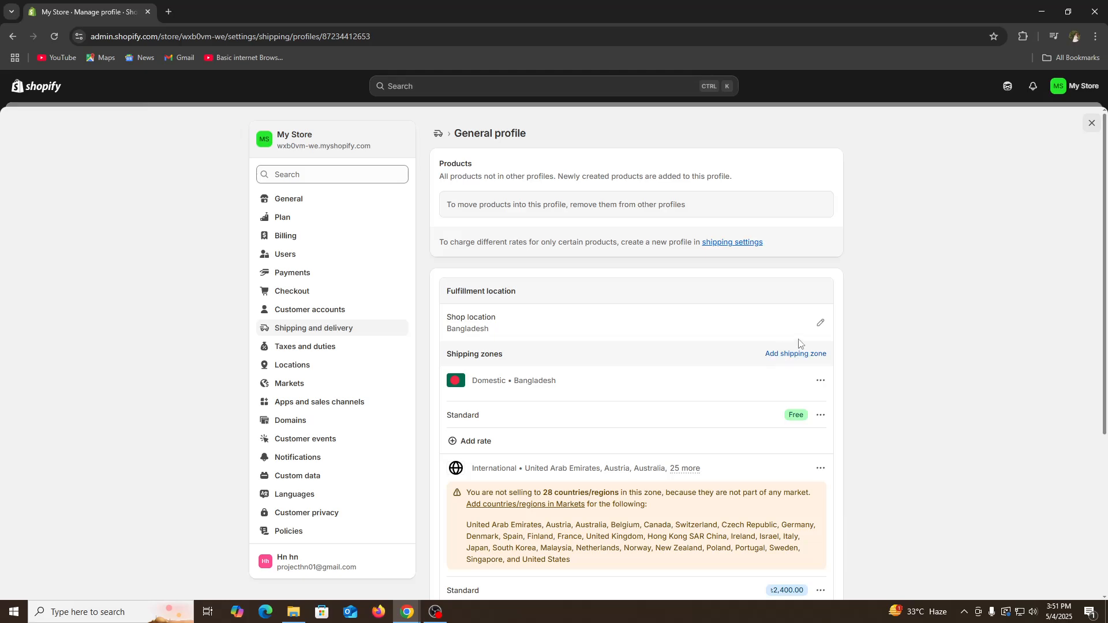
pyautogui.click(820, 382)
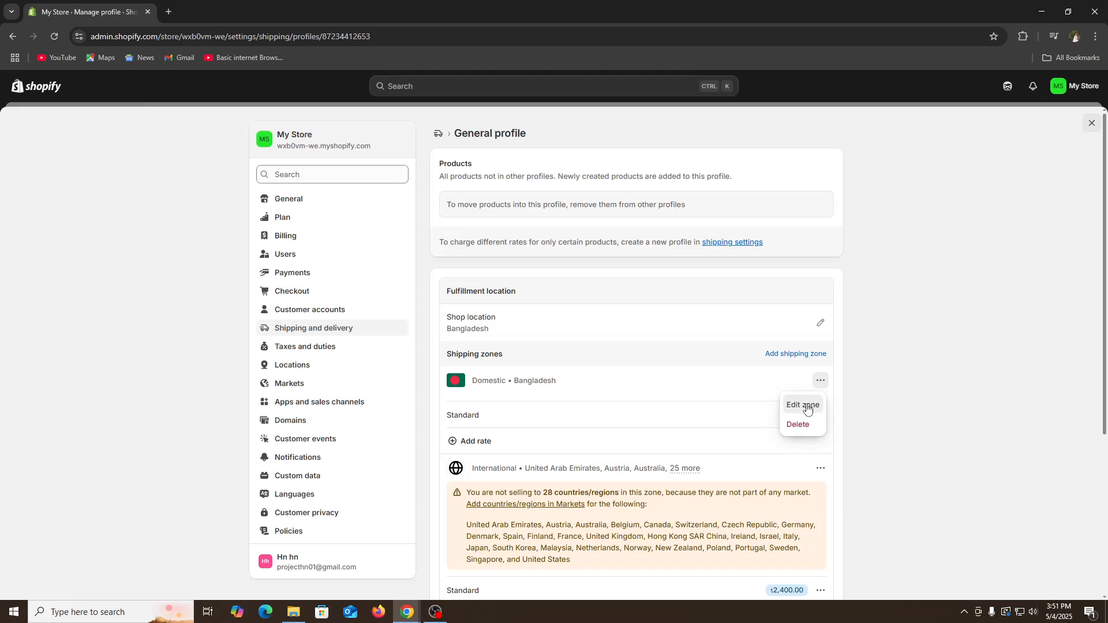
pyautogui.click(789, 408)
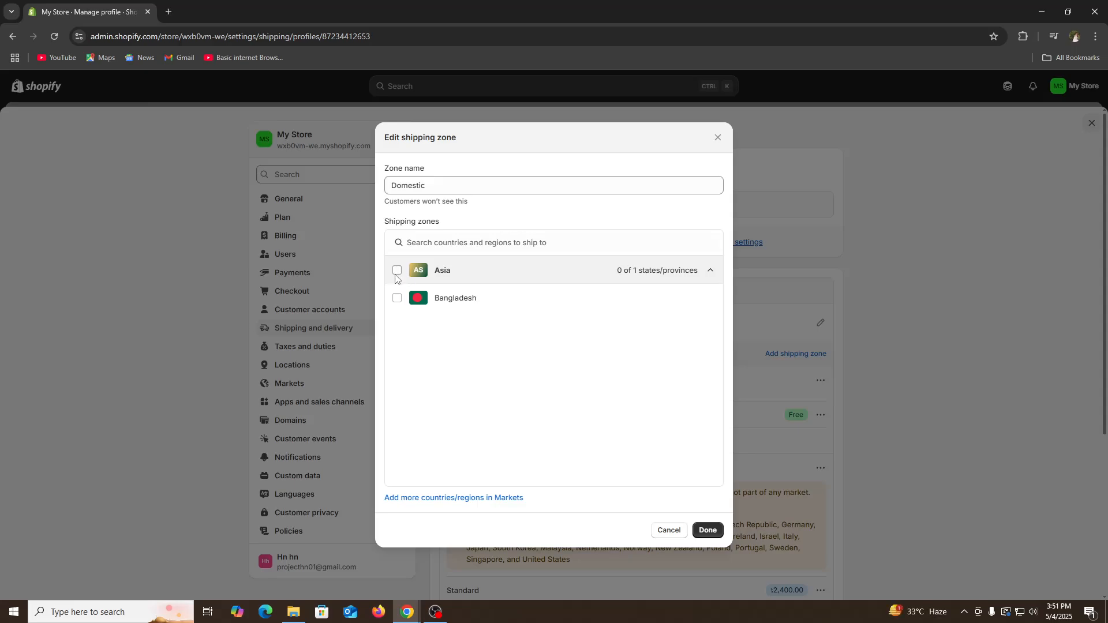
# Step: Search the Domestic zone's countries and regions for India, and clear the search
pyautogui.click(491, 242)
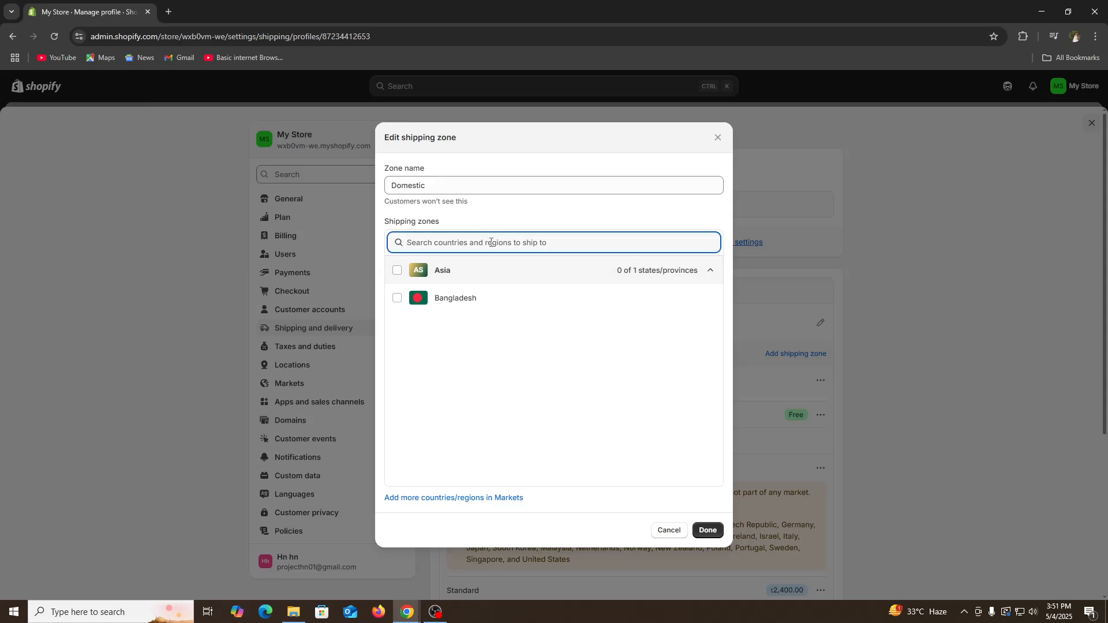
pyautogui.write('India')
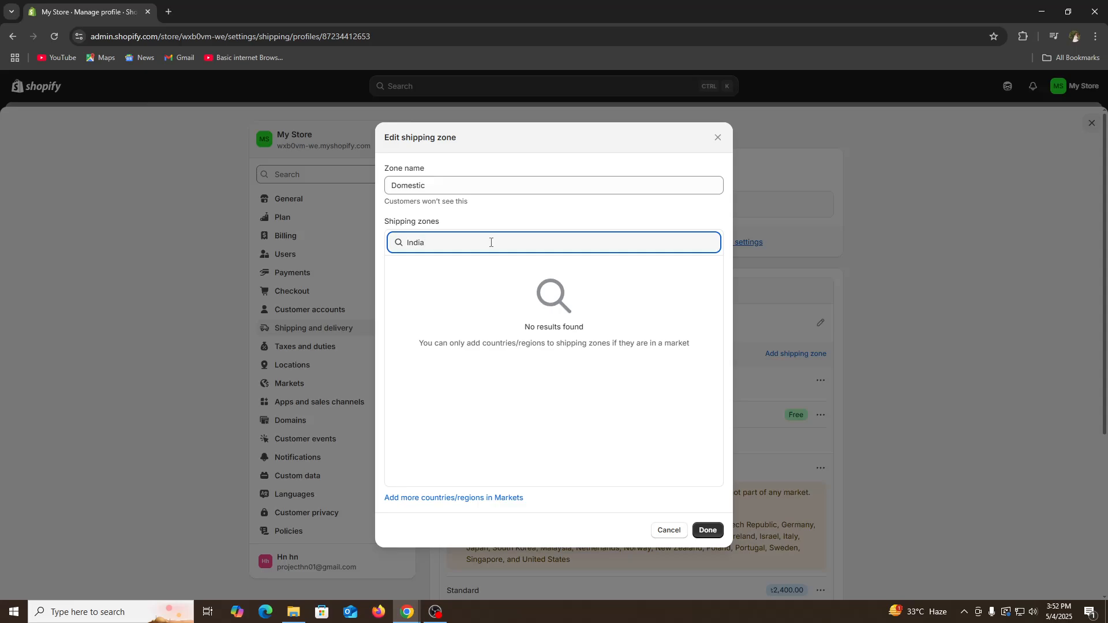
pyautogui.press('BackSpace')
pyautogui.press('BackSpace')
pyautogui.press('BackSpace')
pyautogui.press('BackSpace')
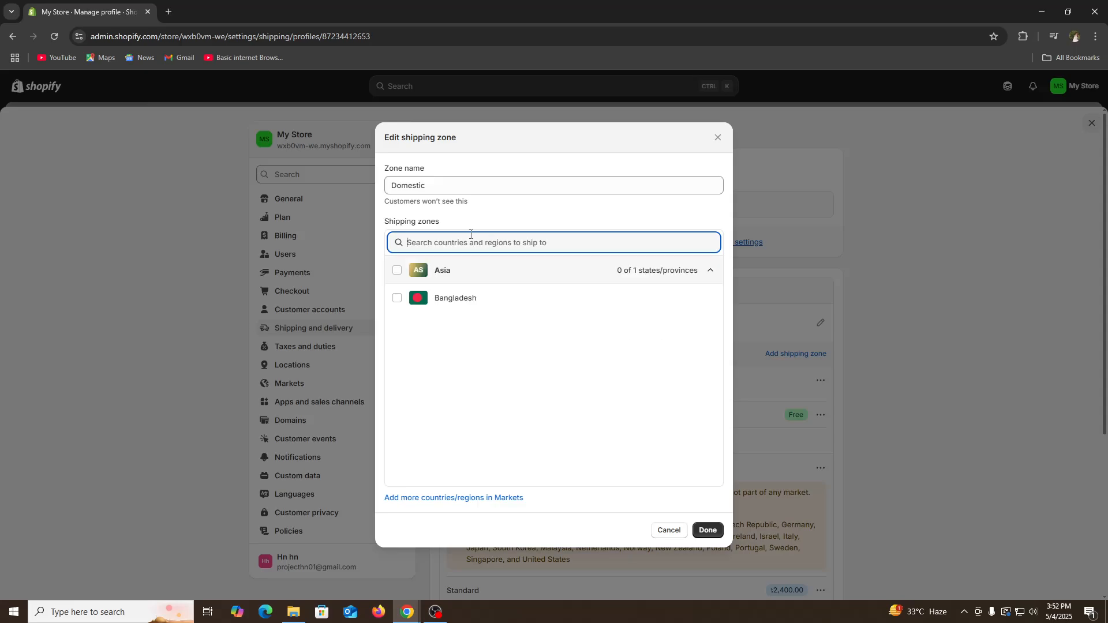
# Step: Include Asia with Bangladesh in the Domestic shipping zone and confirm the zone
pyautogui.click(397, 271)
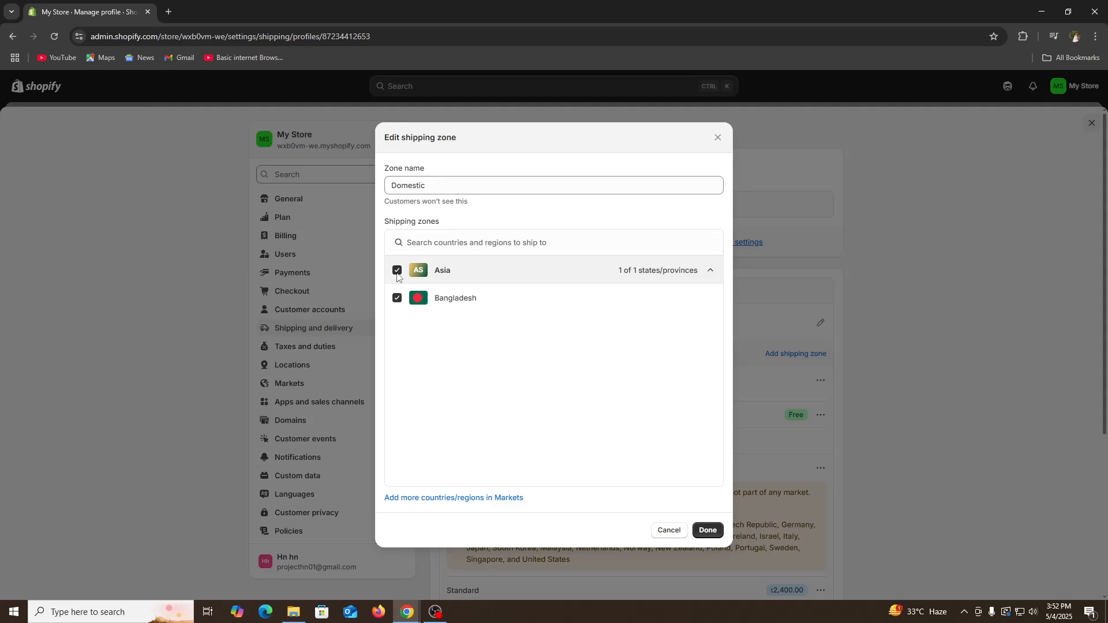
pyautogui.click(710, 534)
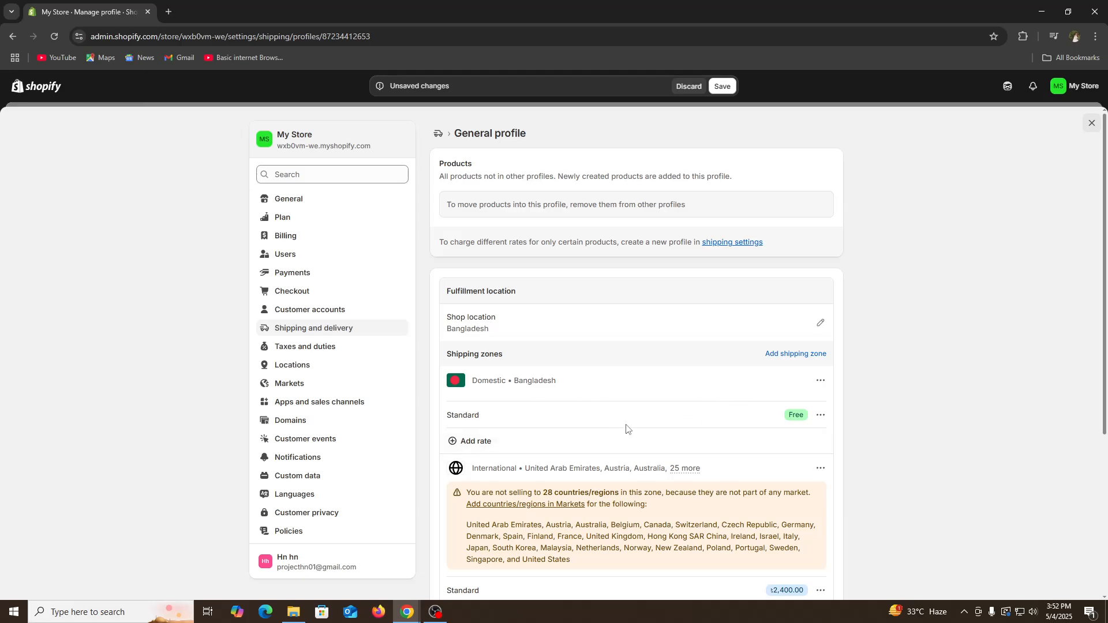
# Step: Delete the free Standard rate from the Domestic shipping zone
pyautogui.moveTo(463, 416); pyautogui.dragTo(479, 418)
pyautogui.click(818, 420)
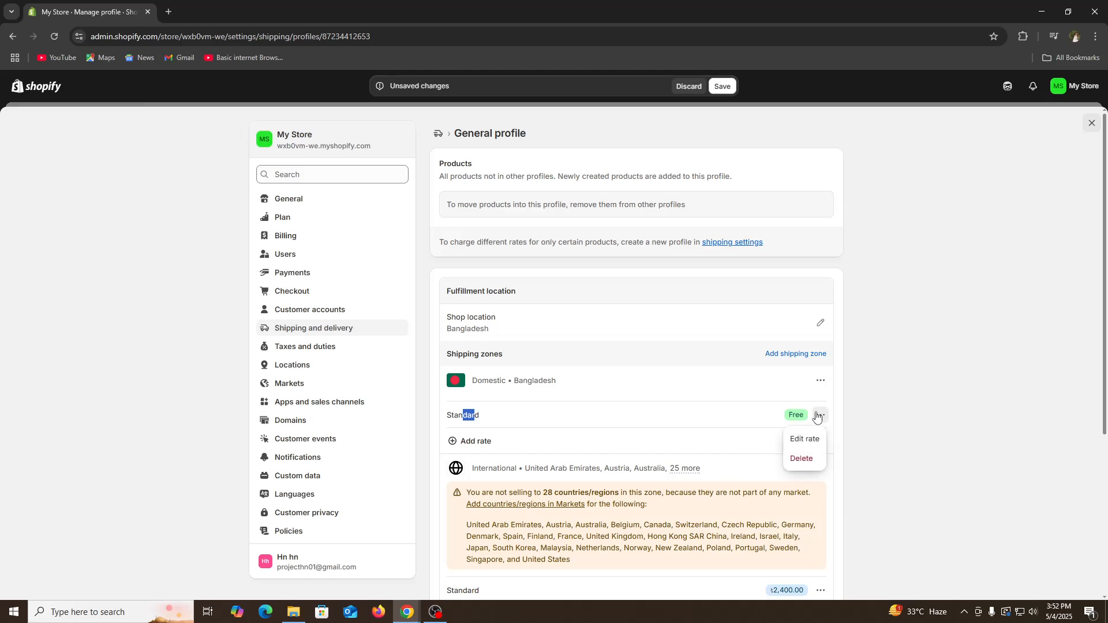
pyautogui.click(805, 461)
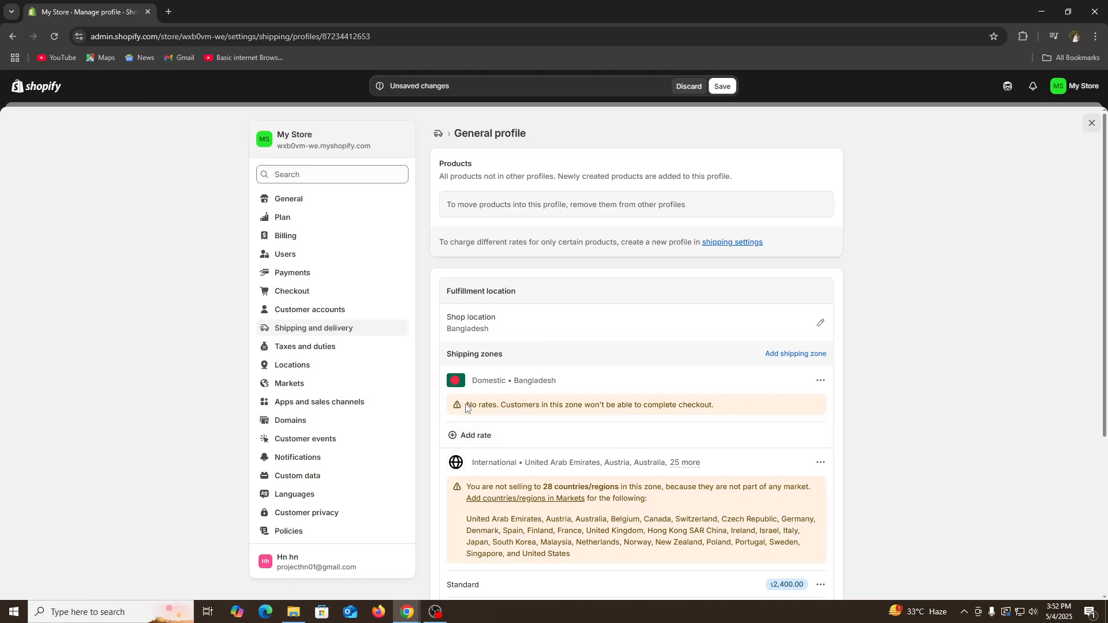
pyautogui.moveTo(466, 405); pyautogui.dragTo(672, 407)
pyautogui.click(704, 403)
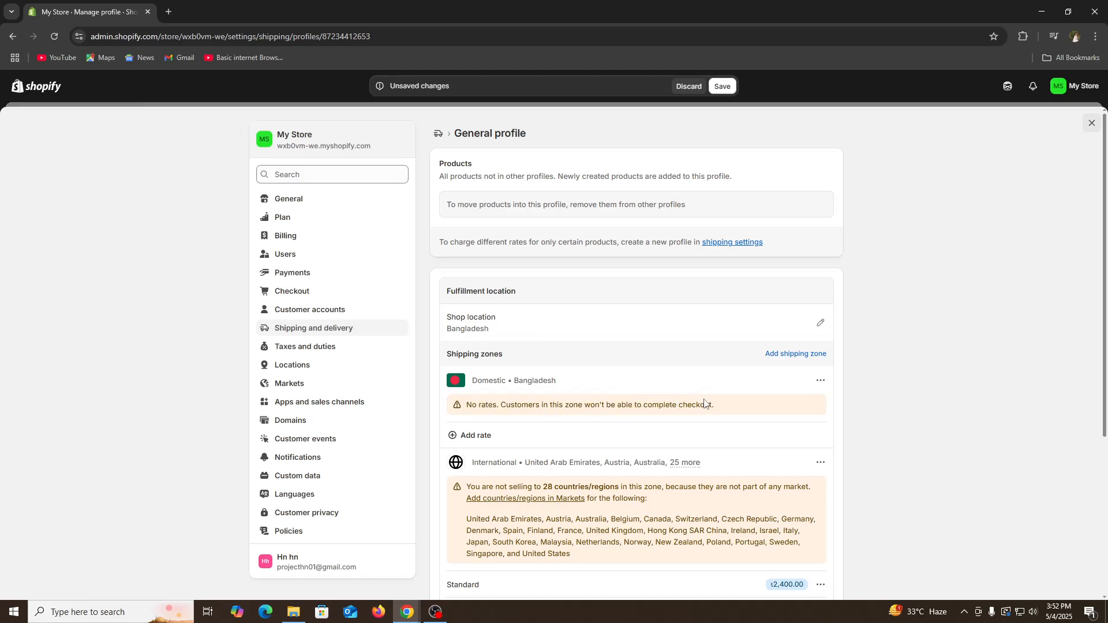
# Step: Start a new rate for the Domestic zone with rate type "Use flat rate" and a Custom shipping rate
pyautogui.click(496, 436)
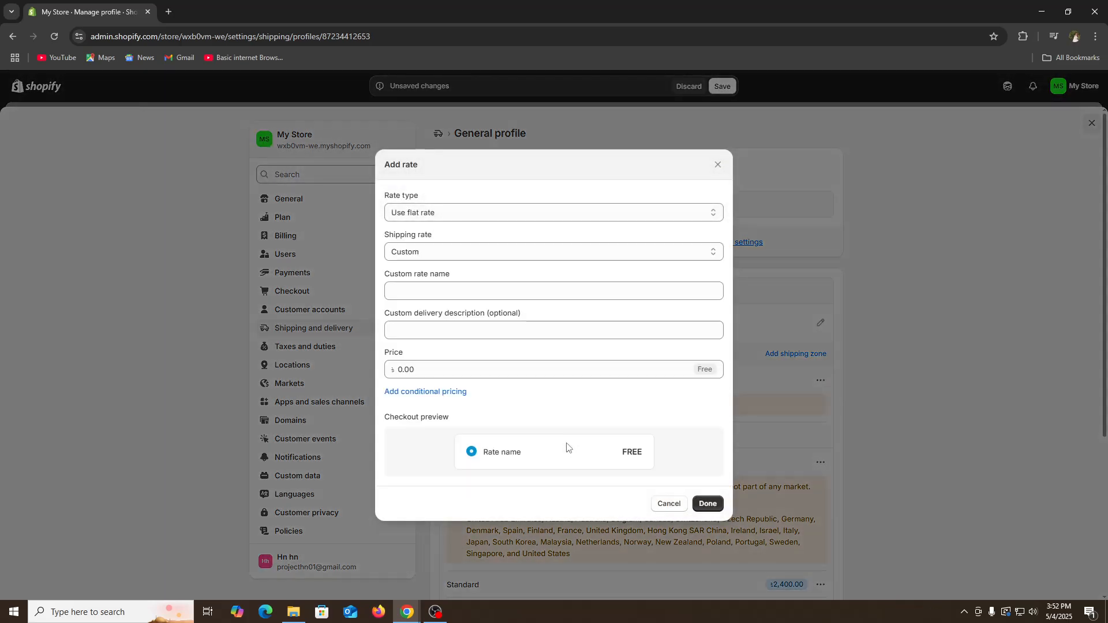
pyautogui.moveTo(401, 195); pyautogui.dragTo(394, 196)
pyautogui.click(406, 209)
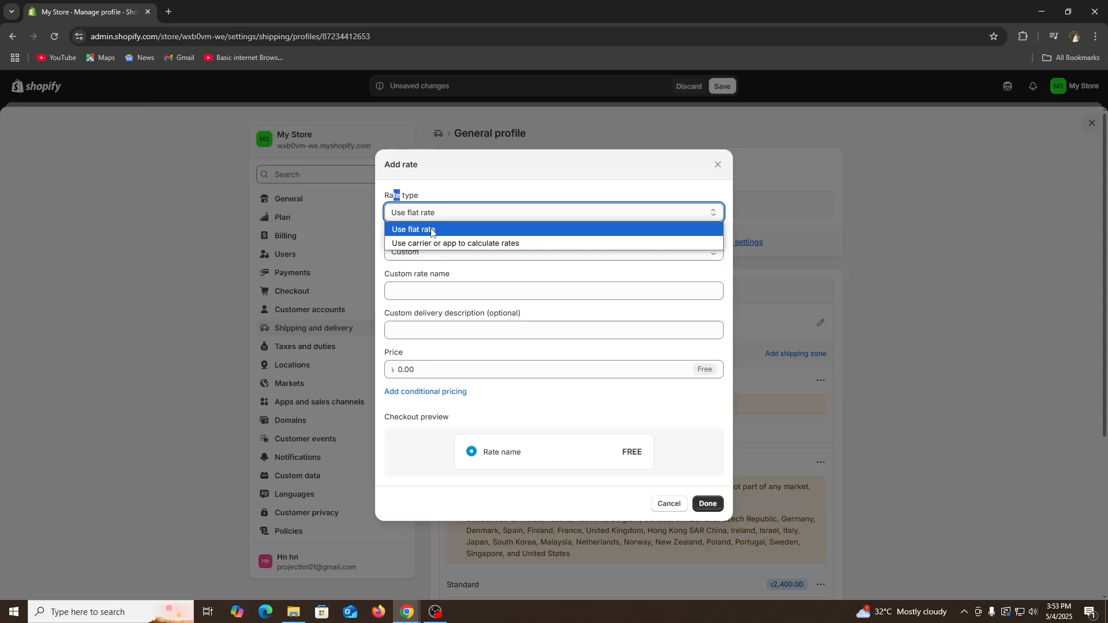
pyautogui.click(431, 231)
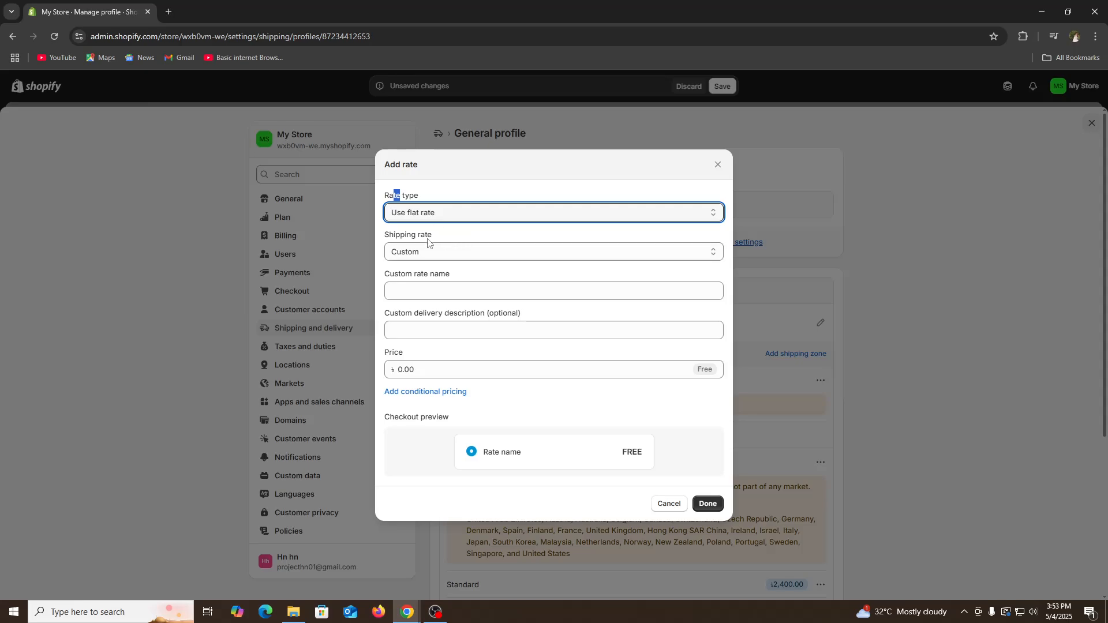
pyautogui.click(433, 254)
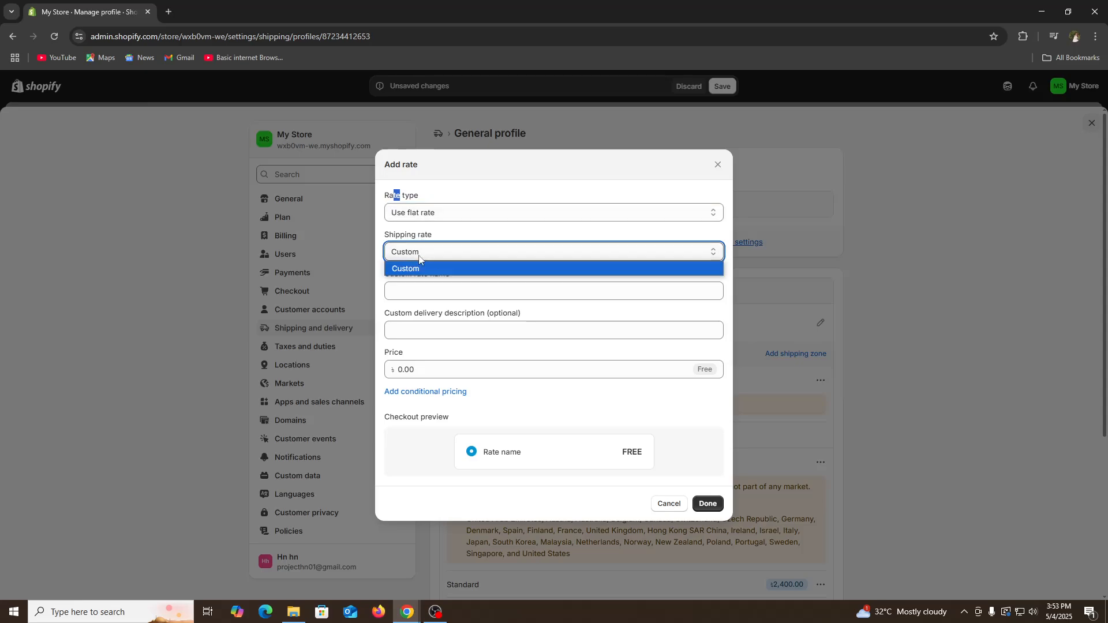
pyautogui.click(410, 270)
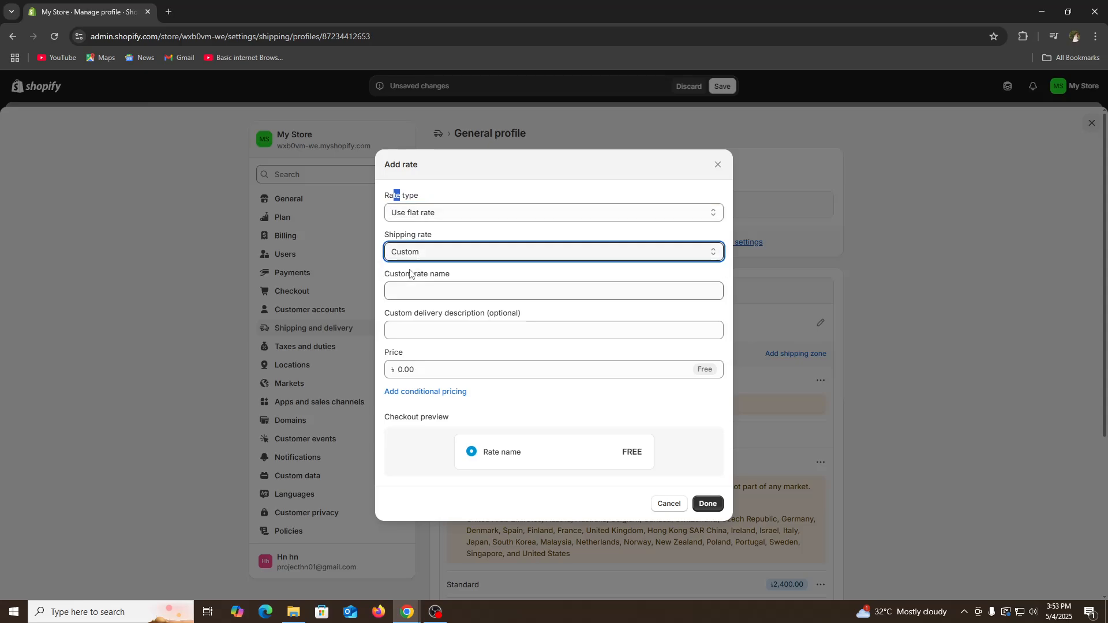
# Step: Name the custom rate "standard", set its price to 100.00 and add it to the Domestic zone
pyautogui.click(426, 296)
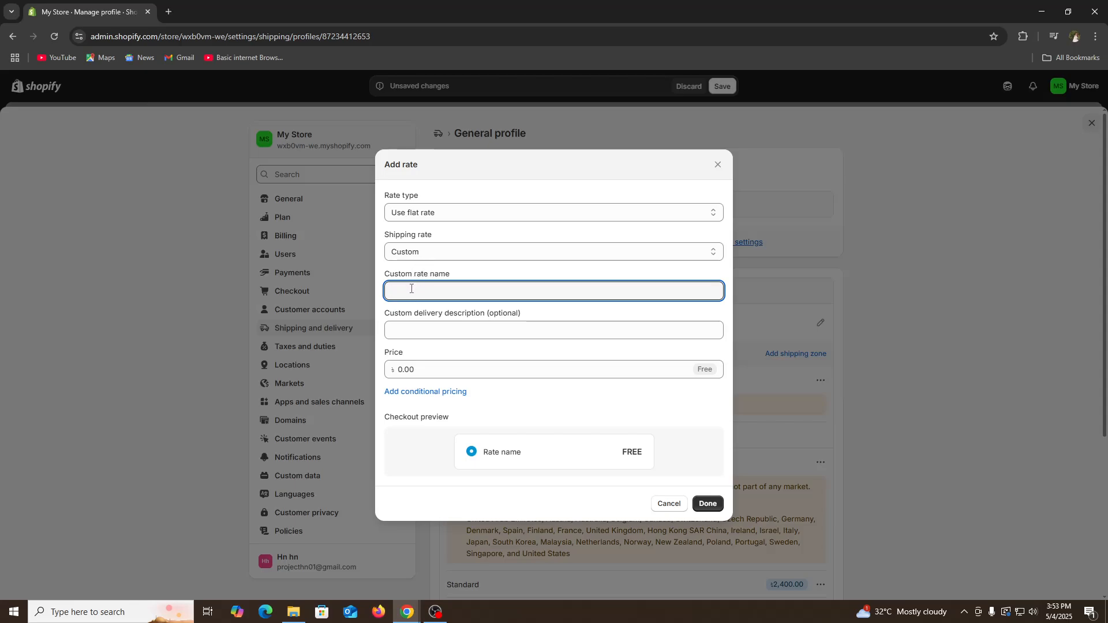
pyautogui.write('standard')
pyautogui.moveTo(394, 313); pyautogui.dragTo(472, 312)
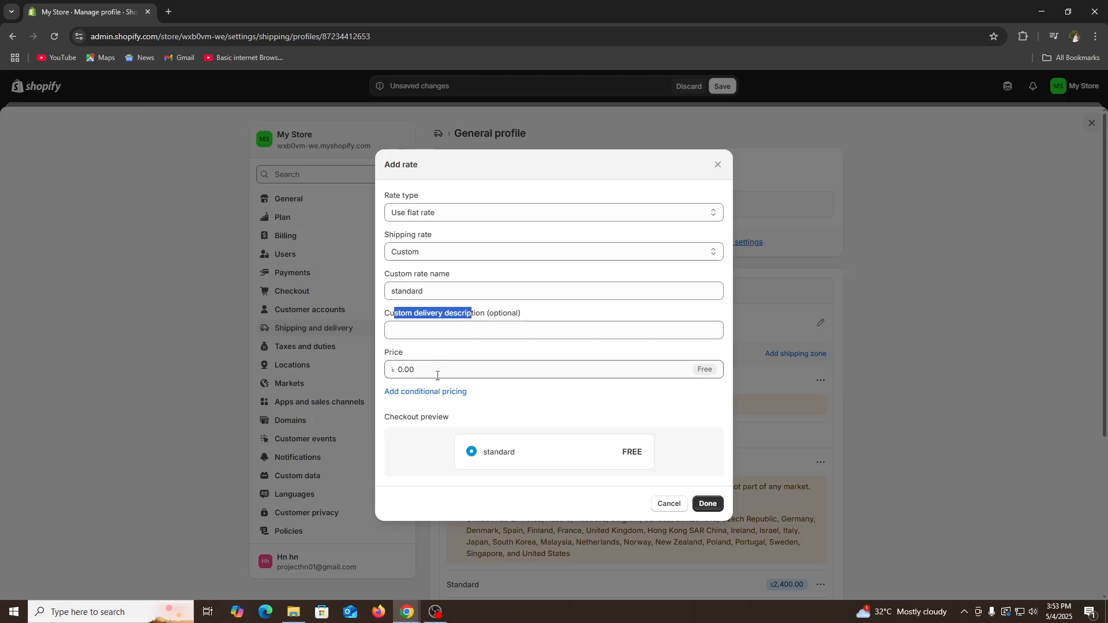
pyautogui.moveTo(393, 353); pyautogui.dragTo(397, 350)
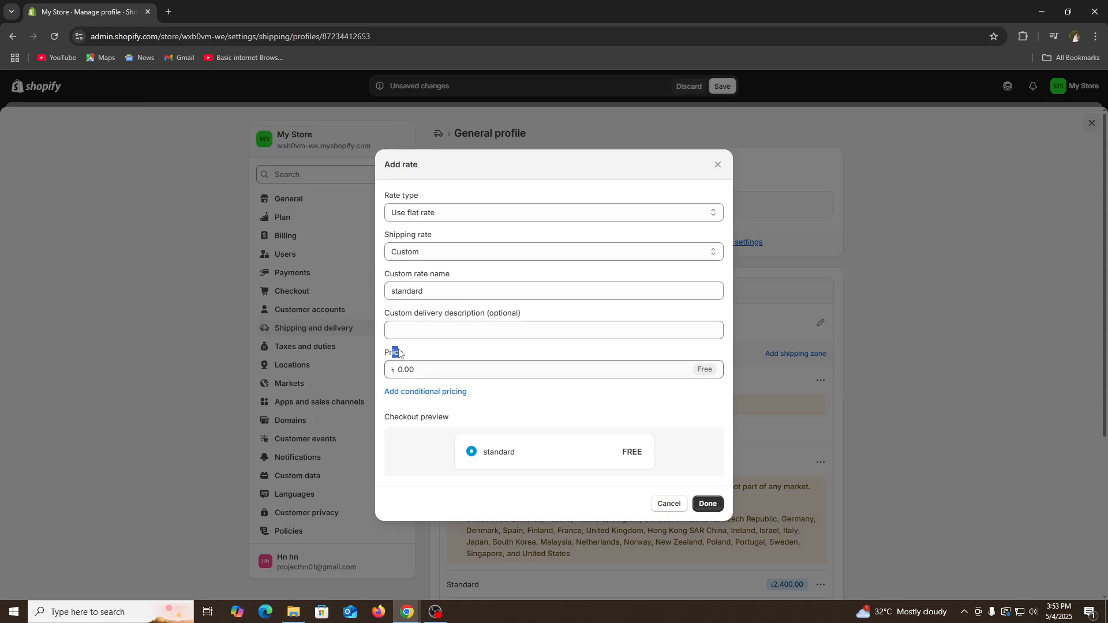
pyautogui.click(397, 350)
pyautogui.click(398, 368)
pyautogui.write('10')
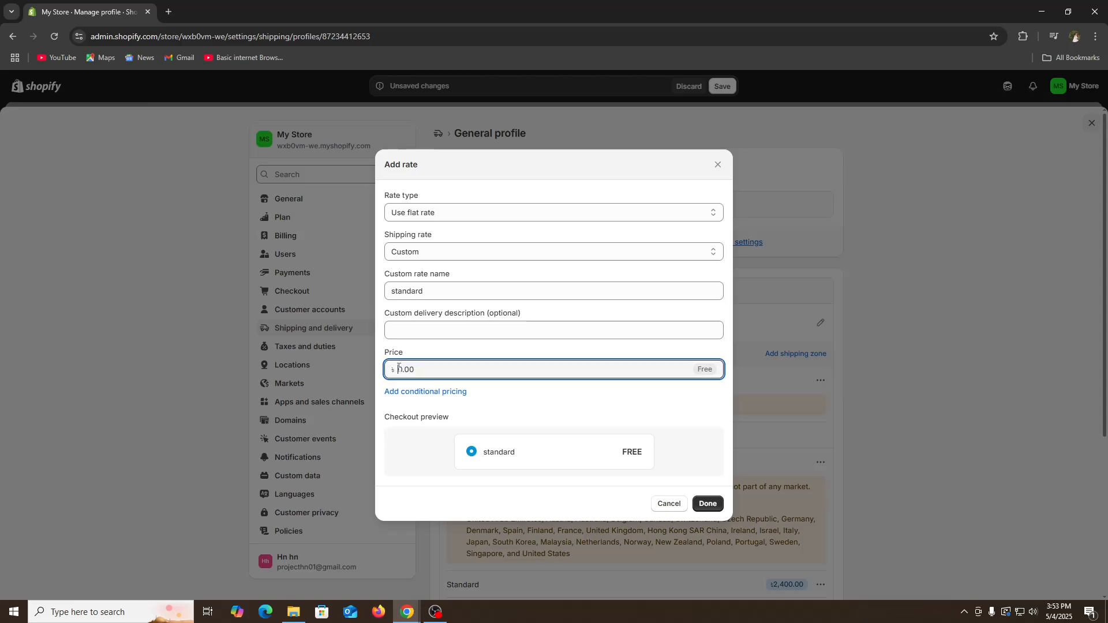
pyautogui.write('0')
pyautogui.click(718, 511)
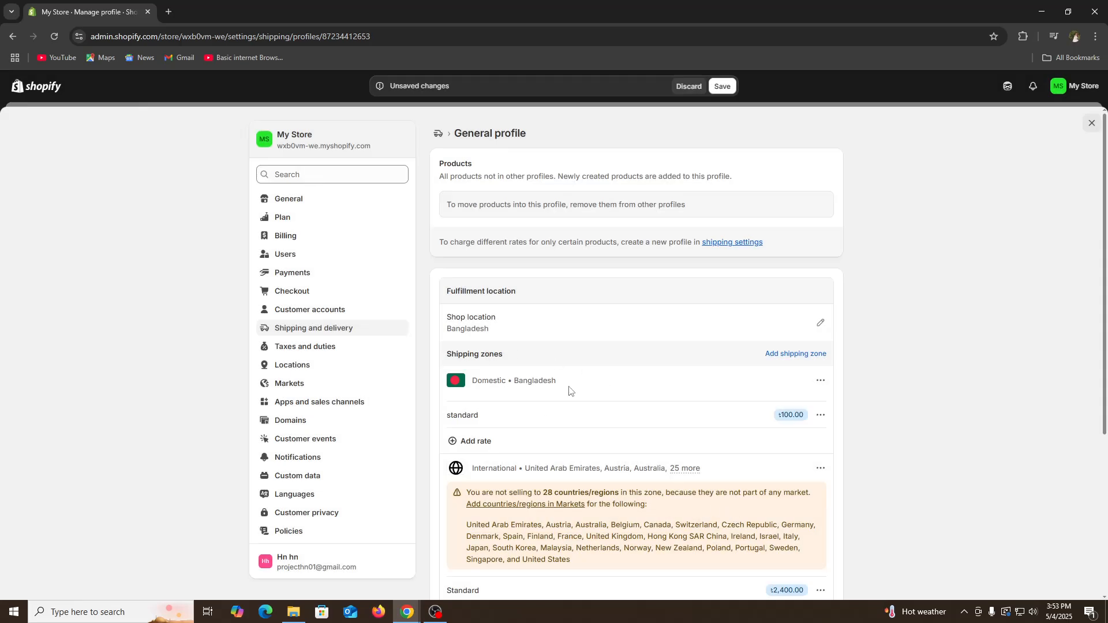
# Step: Open the International shipping zone for editing and review its zone name and included countries
pyautogui.doubleClick(459, 415)
pyautogui.scroll(-3, 727, 470)
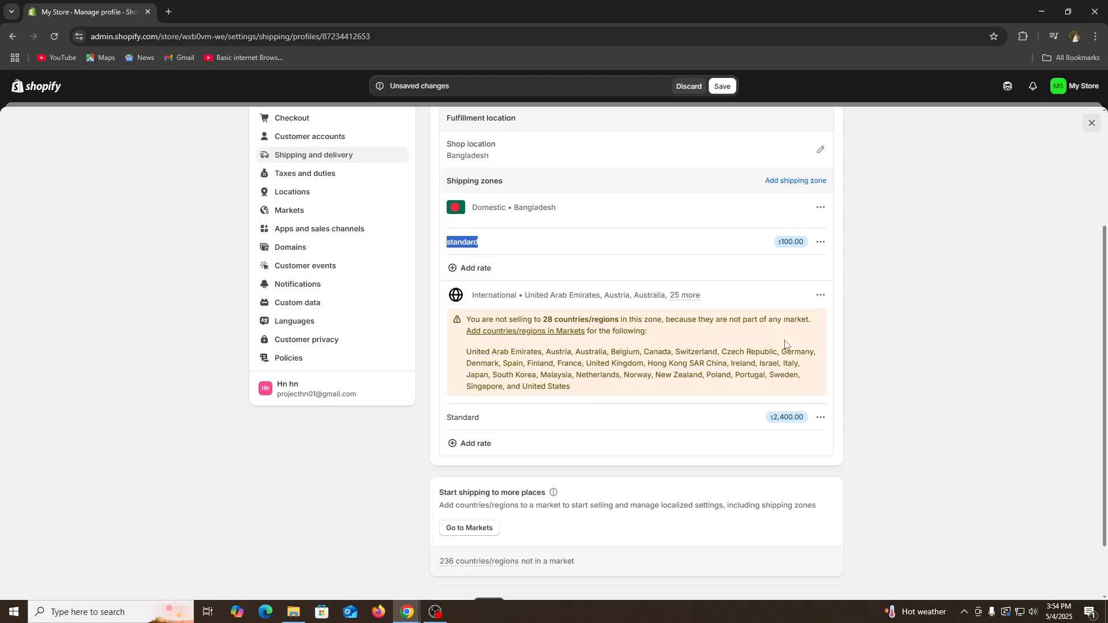
pyautogui.click(817, 300)
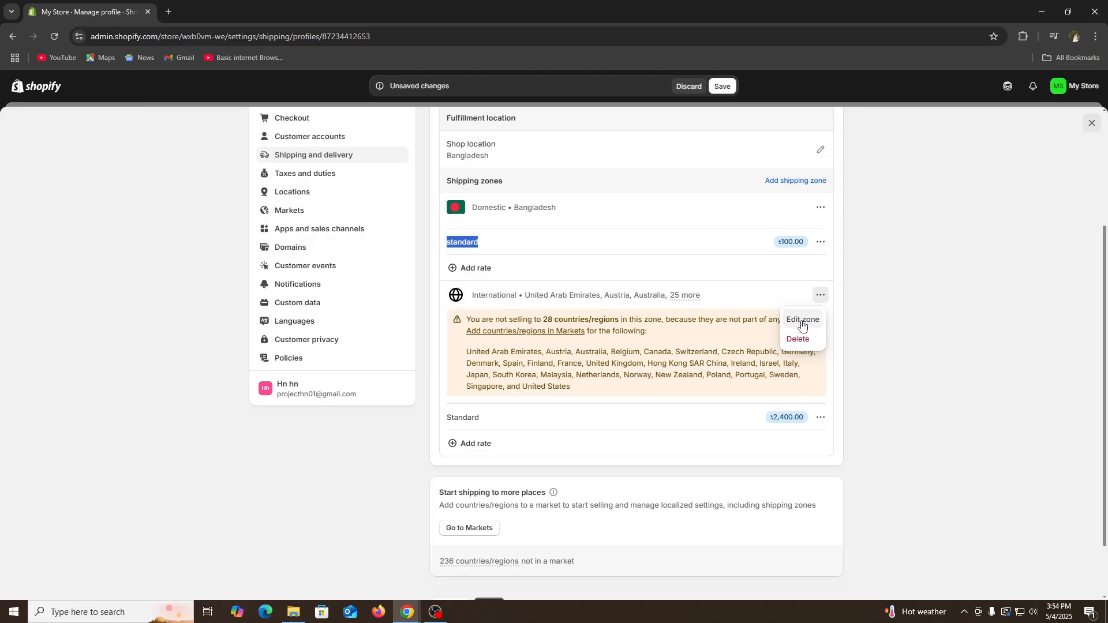
pyautogui.click(801, 326)
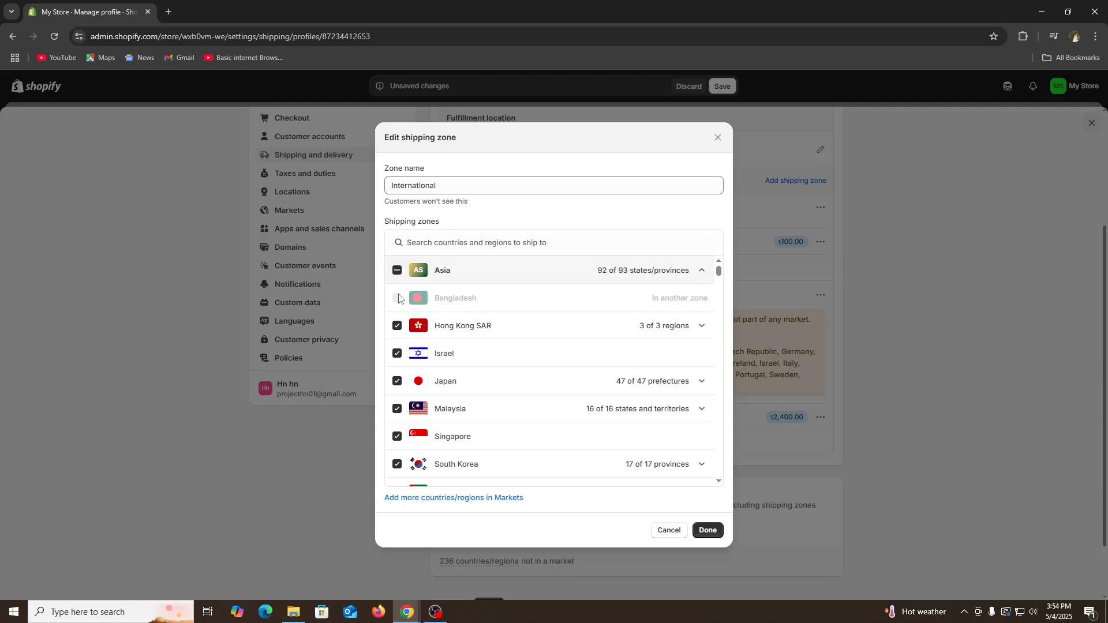
pyautogui.scroll(-15, 524, 445)
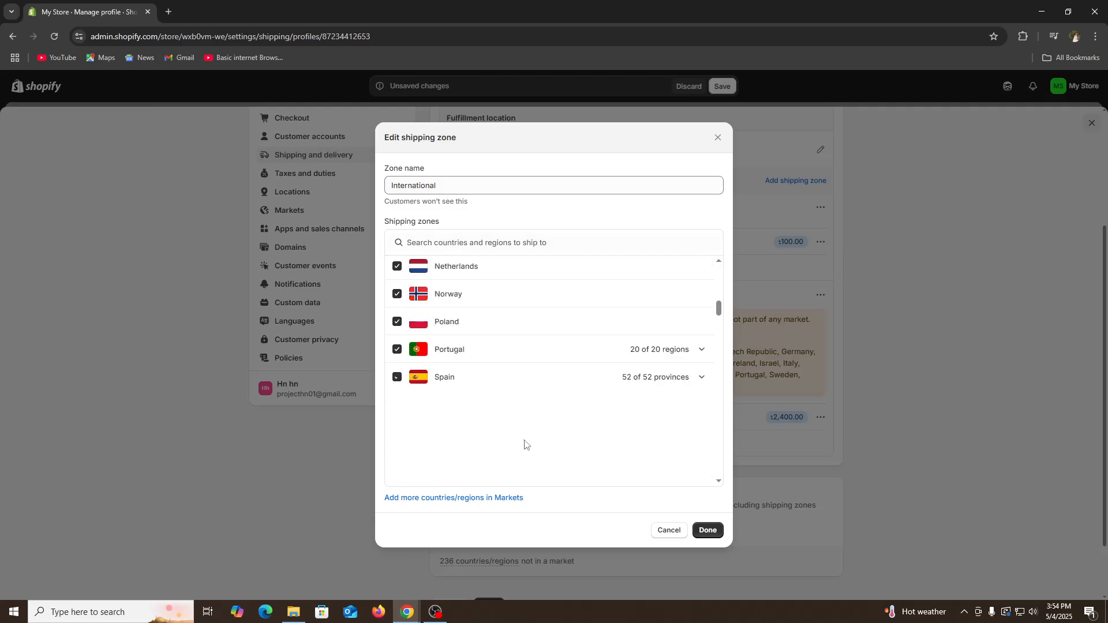
pyautogui.scroll(4, 566, 460)
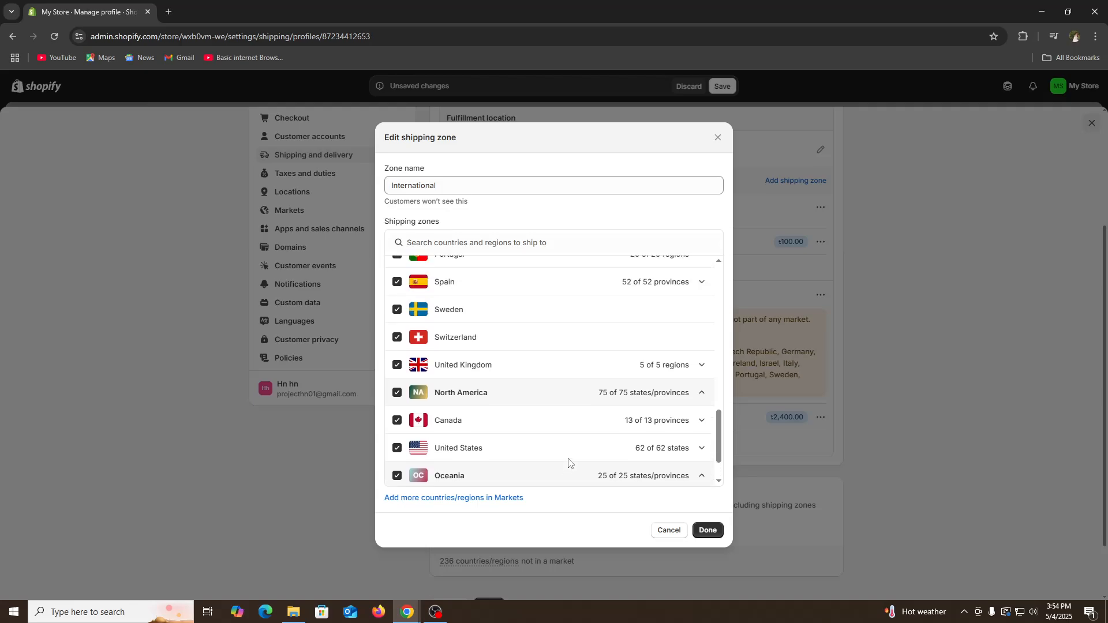
pyautogui.scroll(6, 569, 463)
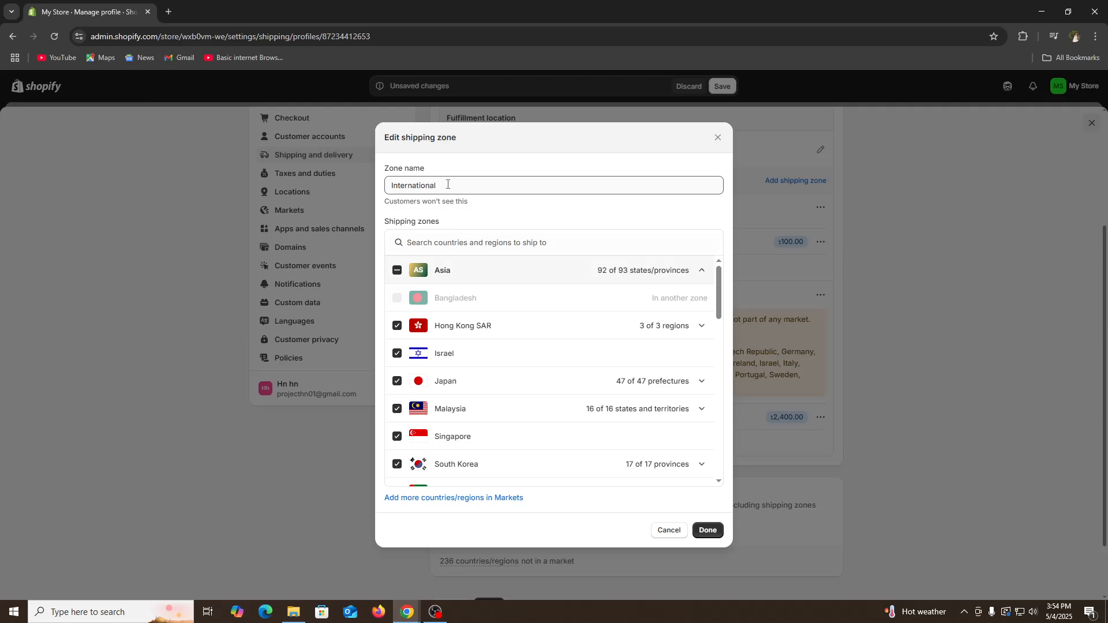
pyautogui.moveTo(447, 184); pyautogui.dragTo(376, 186)
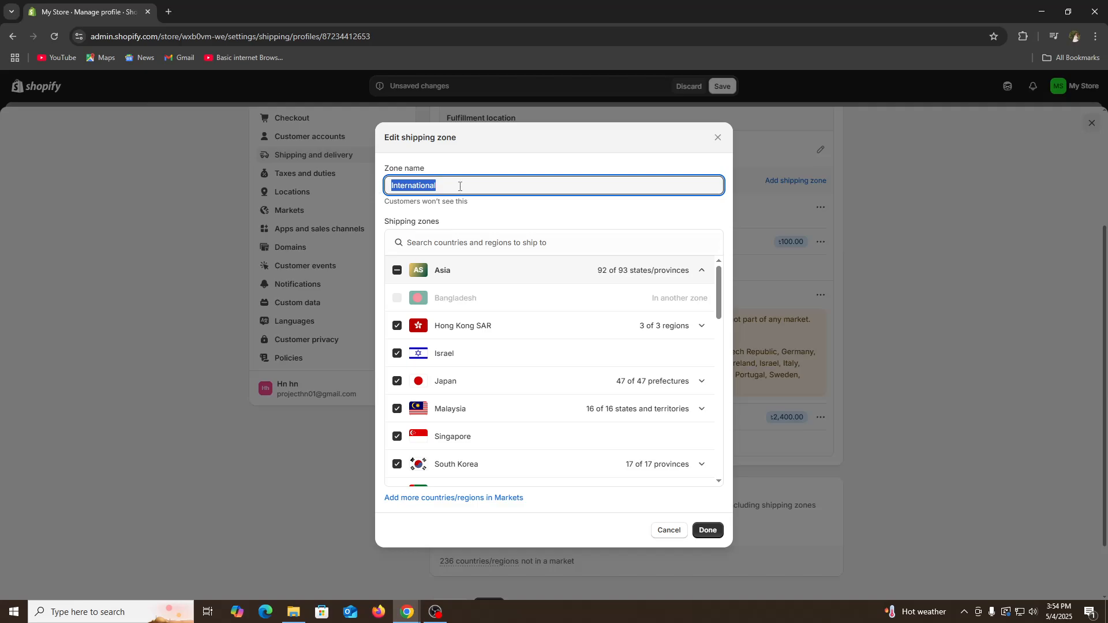
# Step: Exclude Israel, Japan and Malaysia from the International zone and include all three again
pyautogui.click(396, 356)
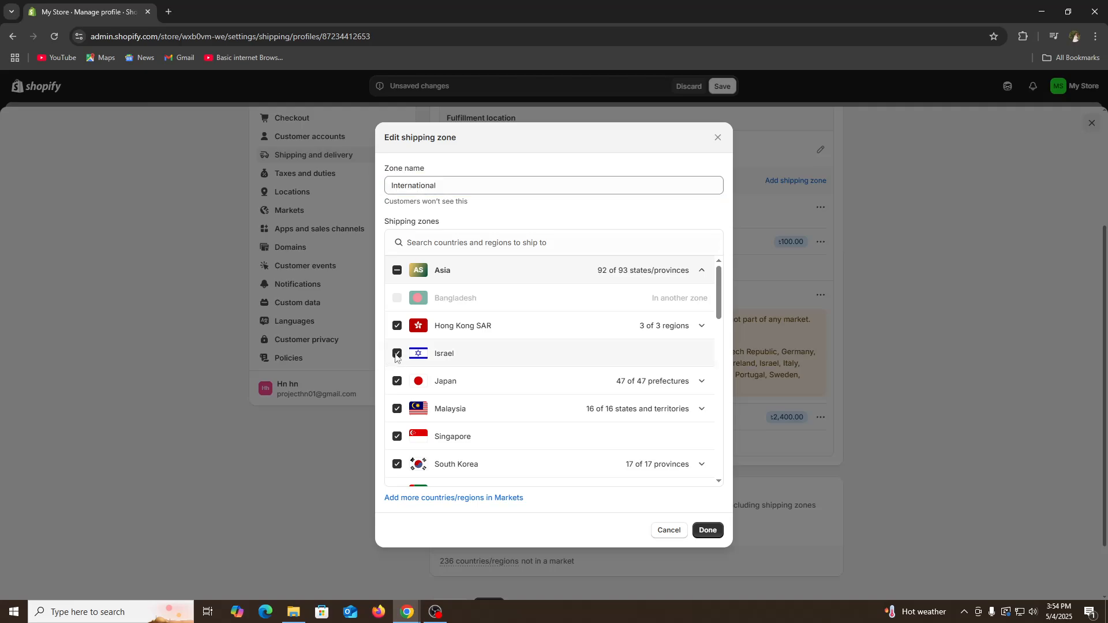
pyautogui.click(396, 381)
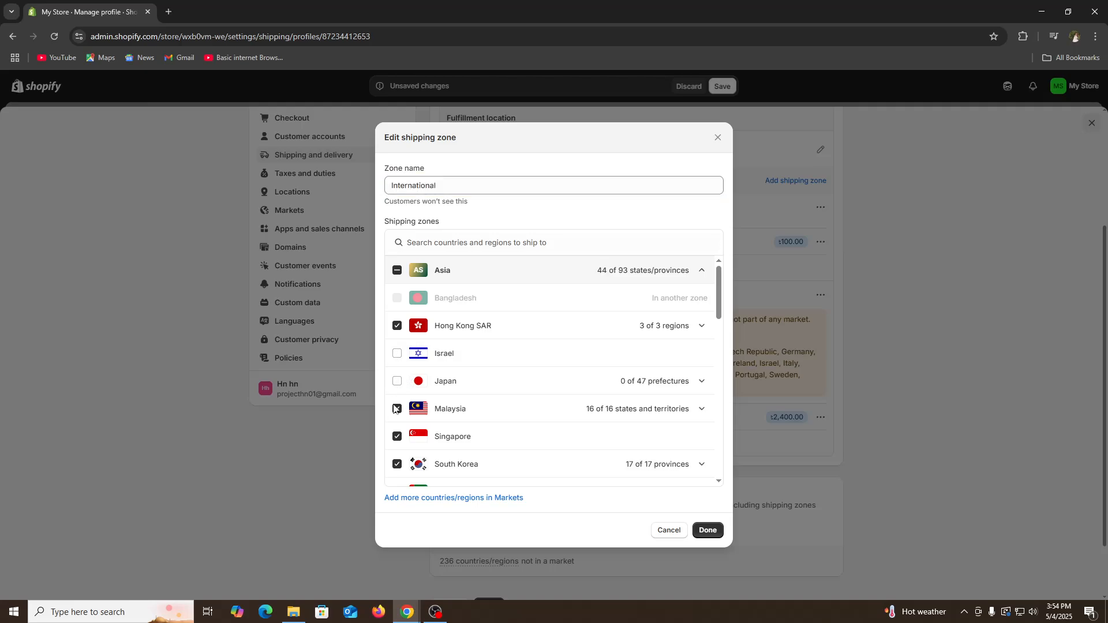
pyautogui.click(396, 409)
pyautogui.click(397, 381)
pyautogui.click(397, 353)
pyautogui.click(397, 409)
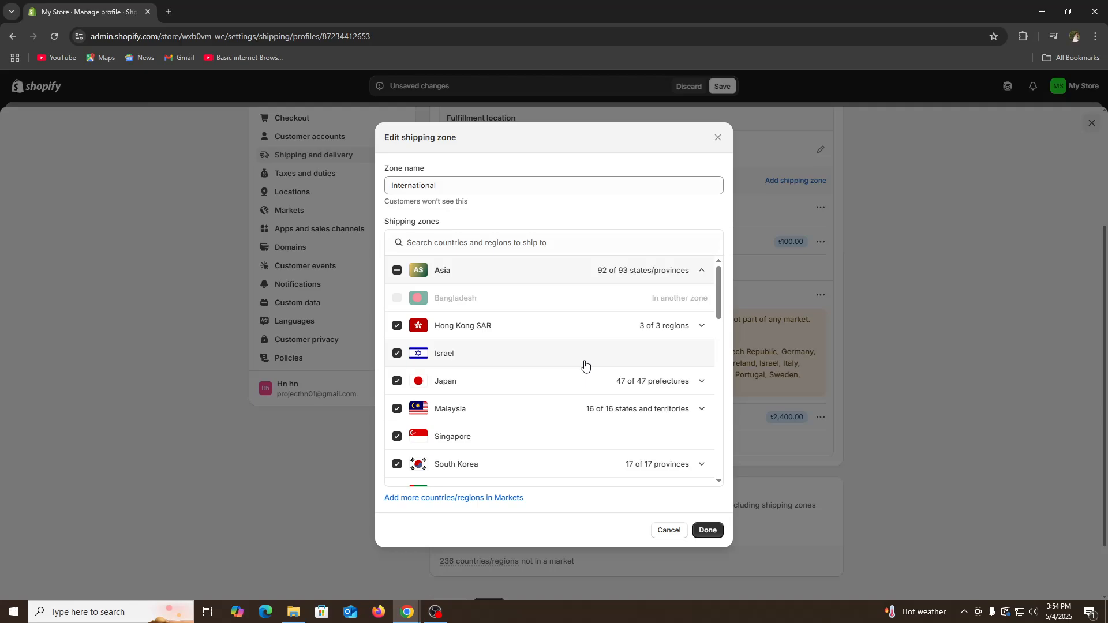
# Step: Search the International zone's countries and regions for "Pakistant" and clear the search
pyautogui.scroll(-8, 586, 364)
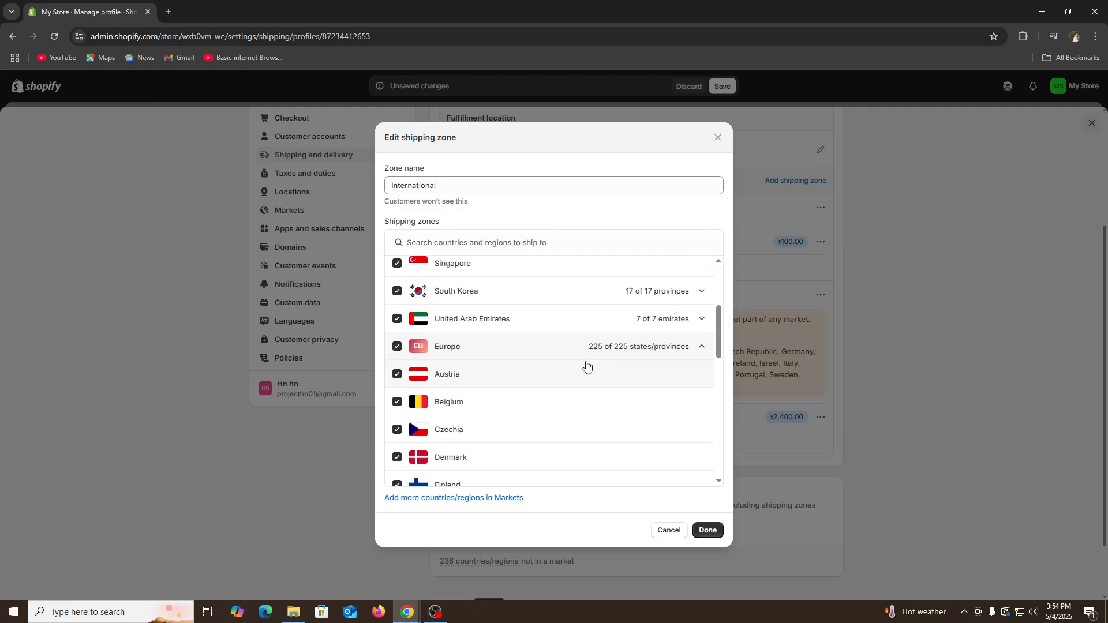
pyautogui.scroll(-5, 543, 413)
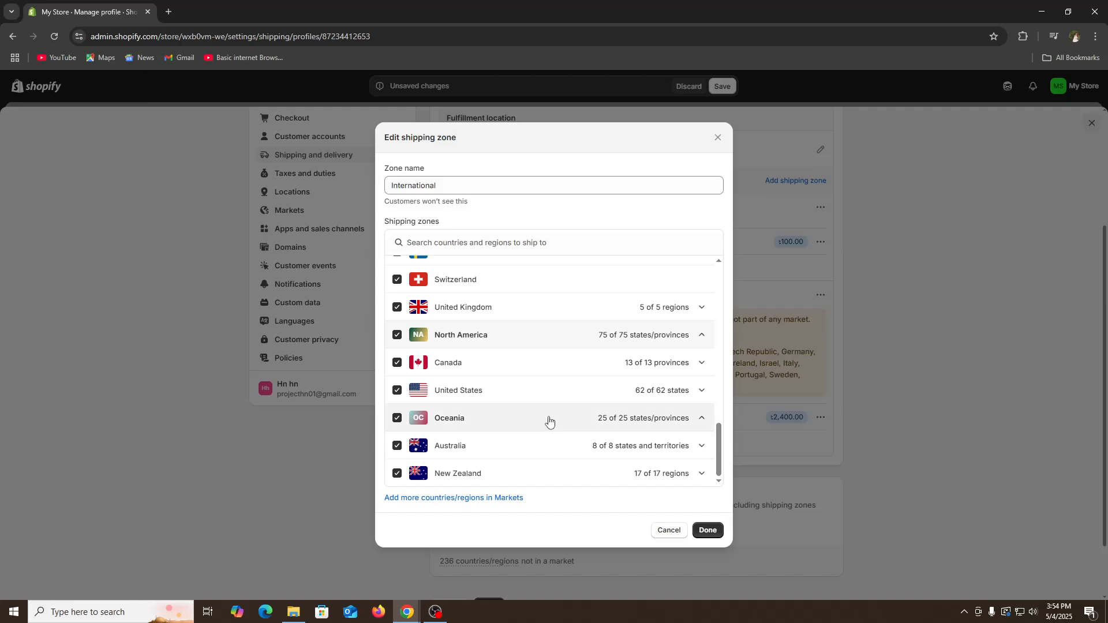
pyautogui.click(472, 241)
pyautogui.write('Pakistant')
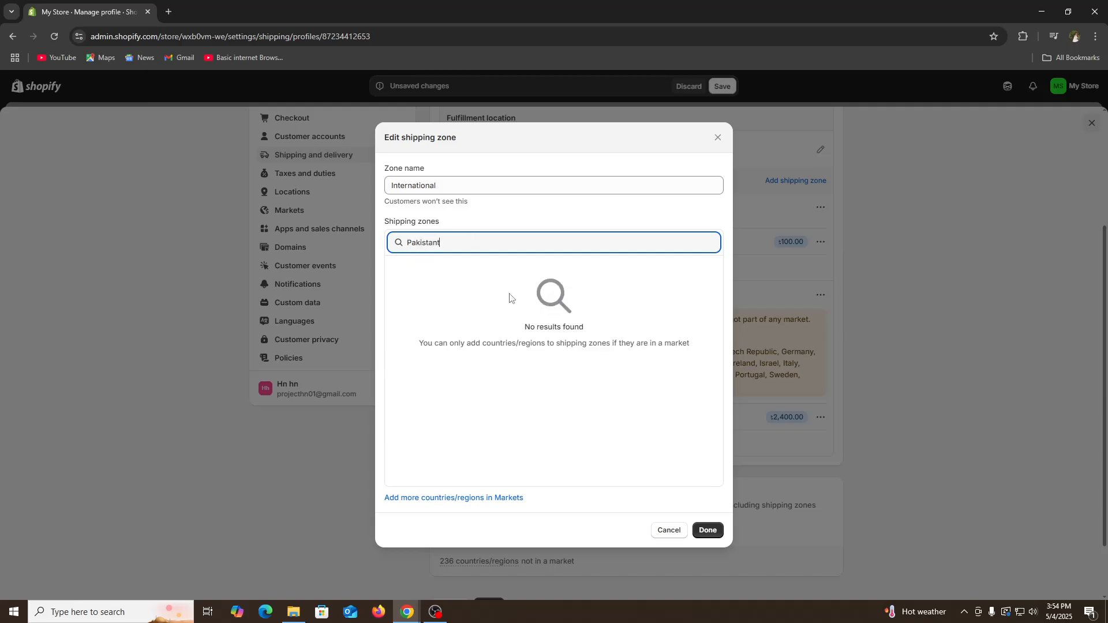
pyautogui.doubleClick(470, 248)
pyautogui.press('BackSpace')
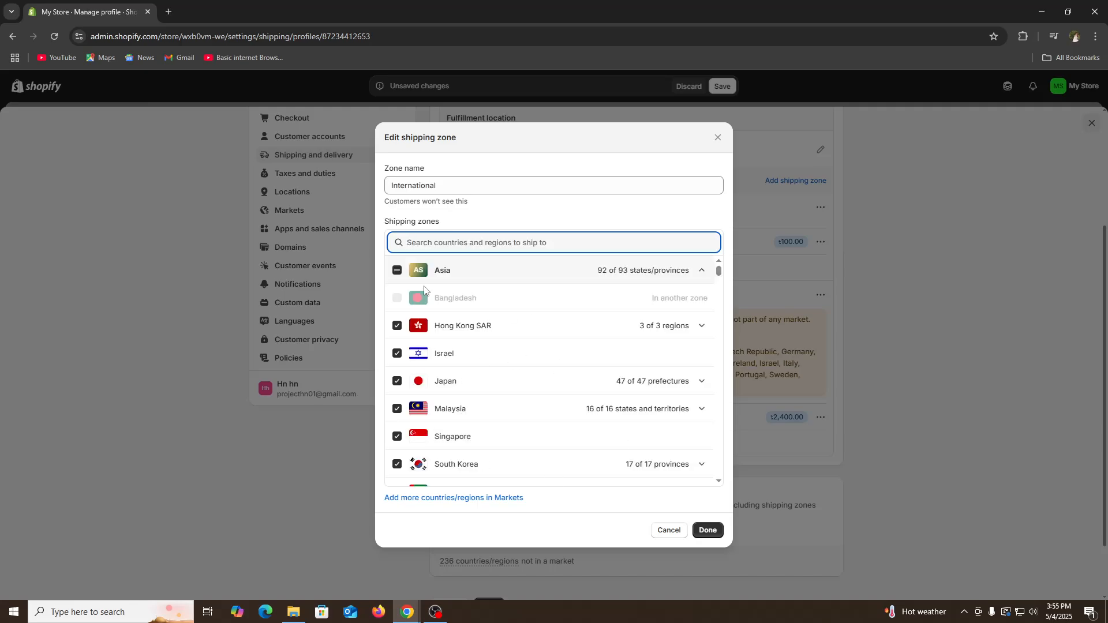
# Step: View the Markets settings for adding more countries or regions and return to the shipping zone being edited
pyautogui.scroll(-5, 526, 397)
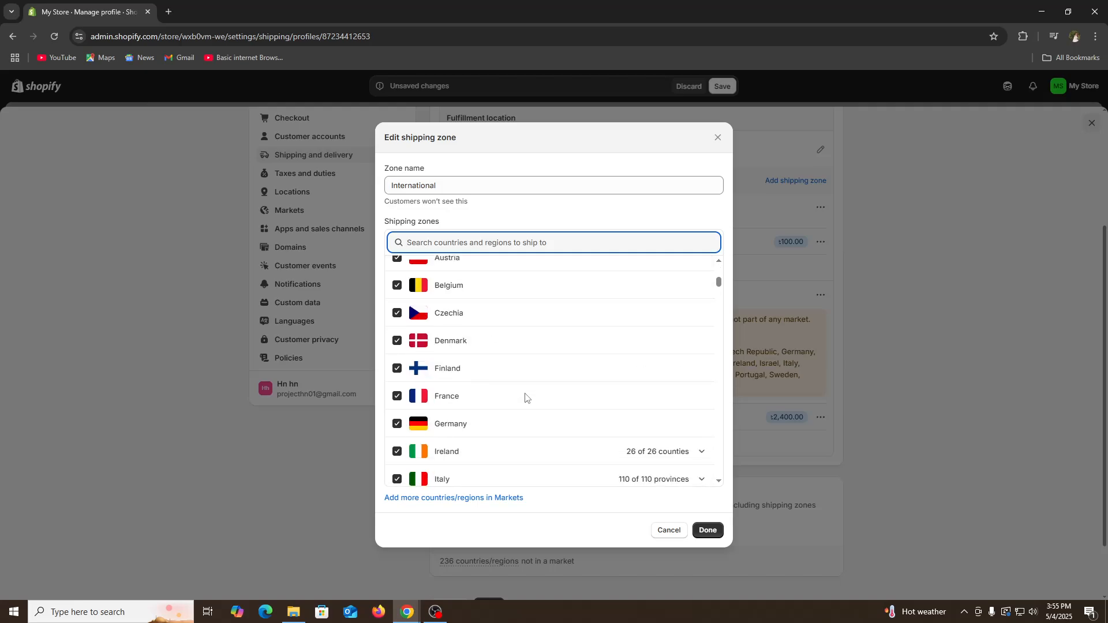
pyautogui.scroll(-7, 525, 397)
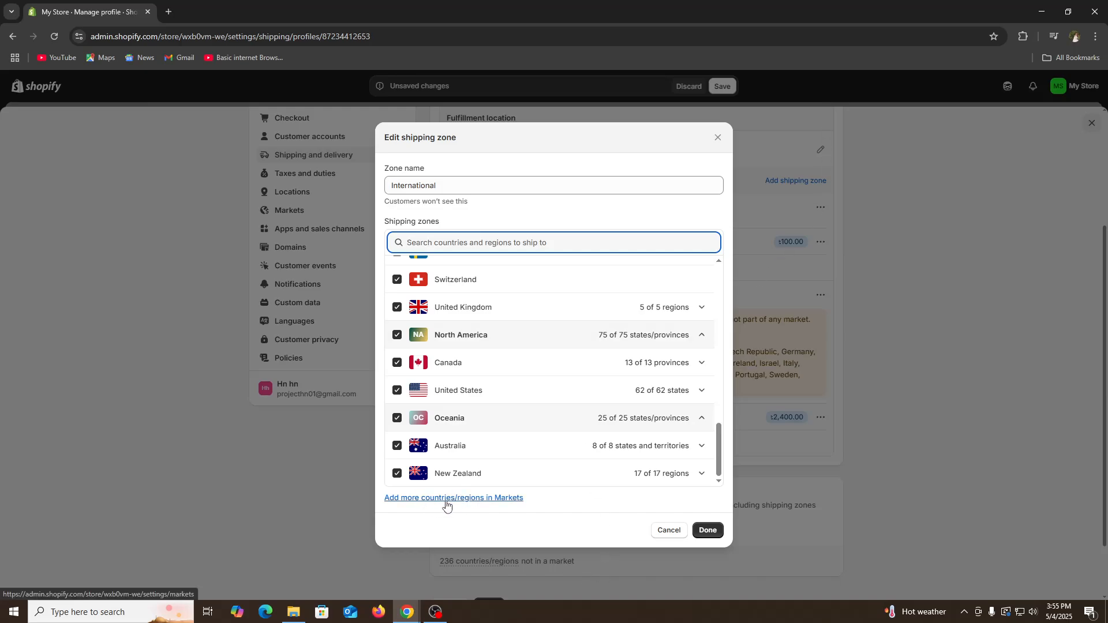
pyautogui.click(487, 503)
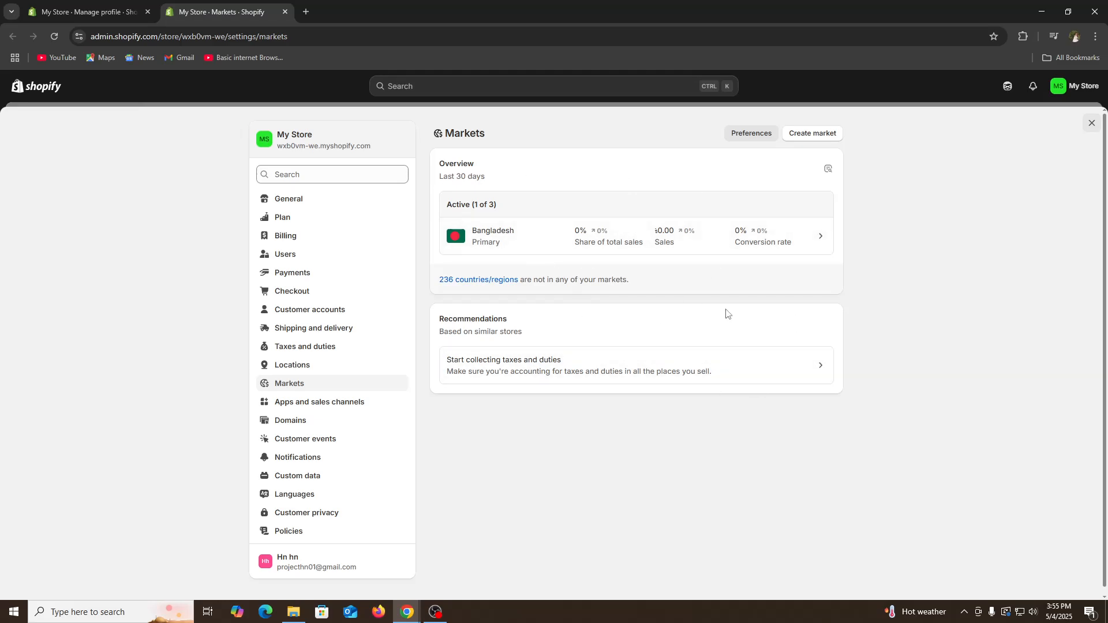
pyautogui.click(109, 9)
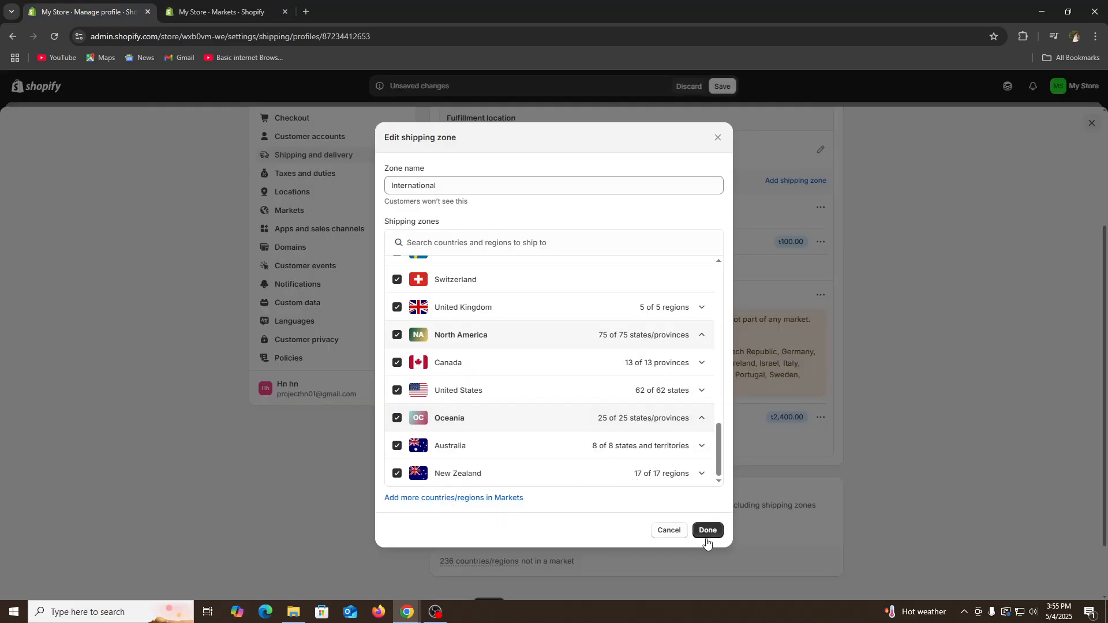
# Step: Check the International zone's selected countries once more and confirm the zone
pyautogui.scroll(5, 487, 378)
pyautogui.scroll(-5, 571, 370)
pyautogui.click(707, 531)
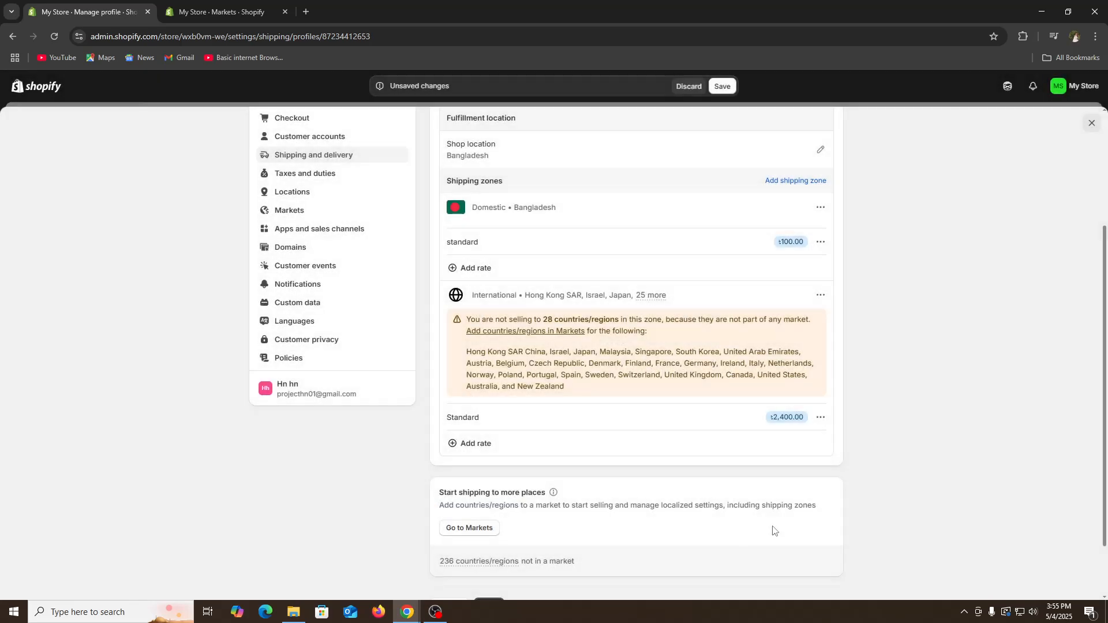
pyautogui.scroll(-2, 796, 508)
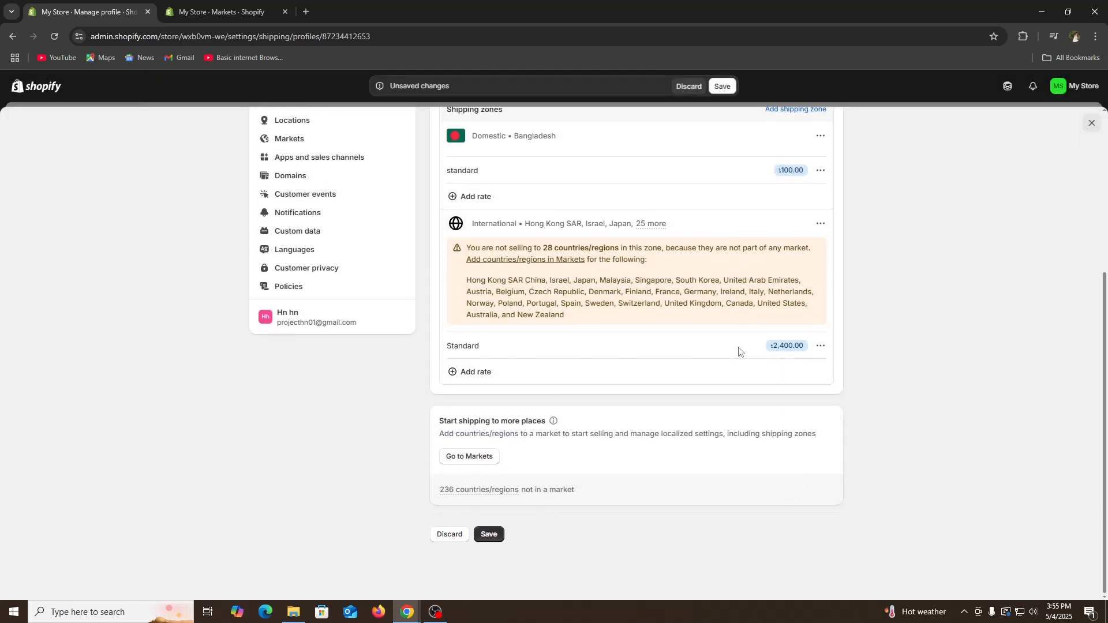
pyautogui.click(618, 377)
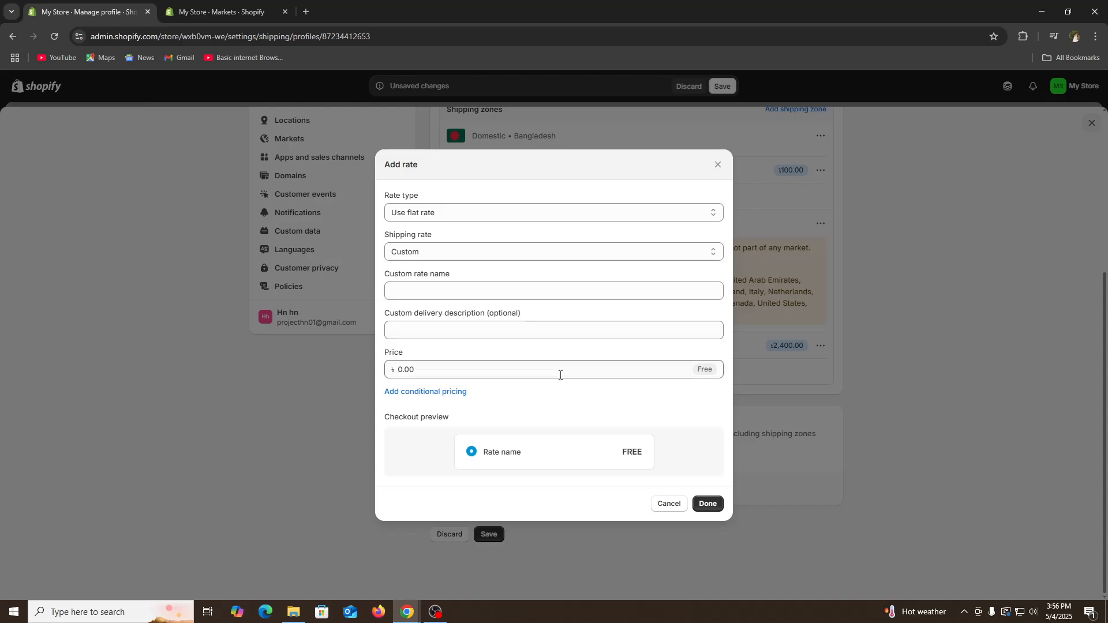
pyautogui.click(718, 165)
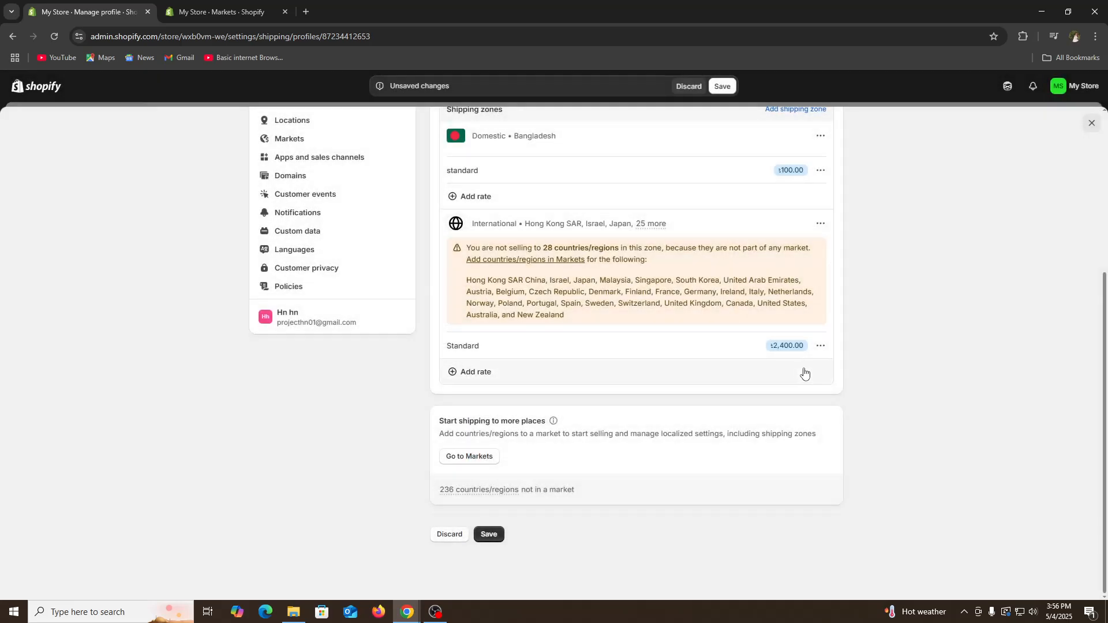
# Step: Open the International zone's Standard rate for editing, check its price and confirm the rate
pyautogui.click(820, 347)
pyautogui.click(805, 365)
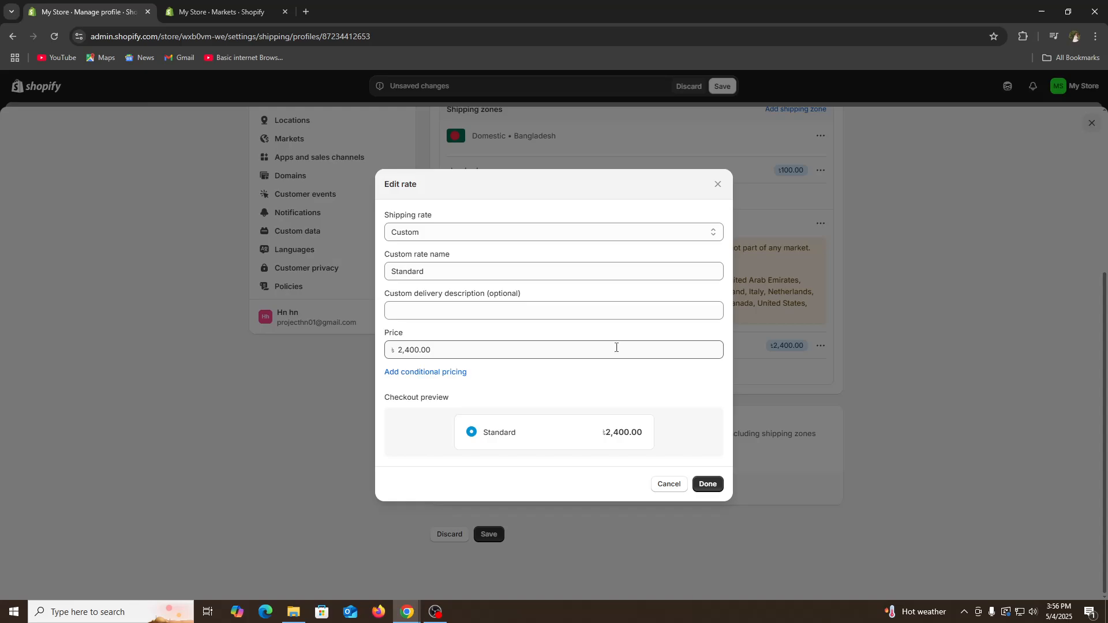
pyautogui.click(409, 350)
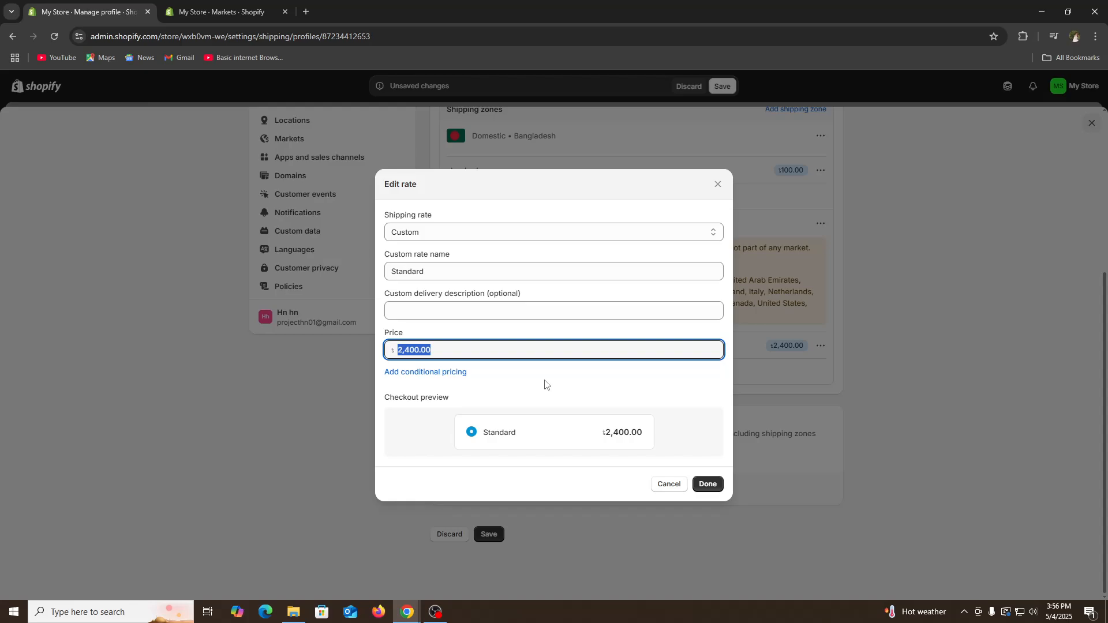
pyautogui.click(708, 483)
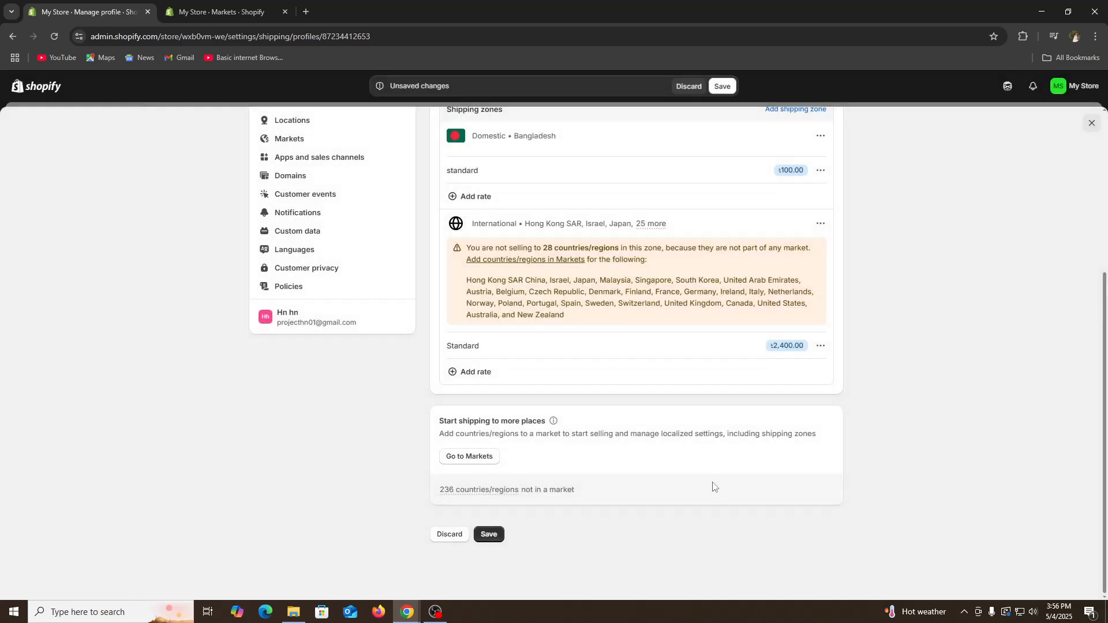
# Step: Save the general shipping profile with its Domestic and International zones and rates
pyautogui.scroll(1, 801, 376)
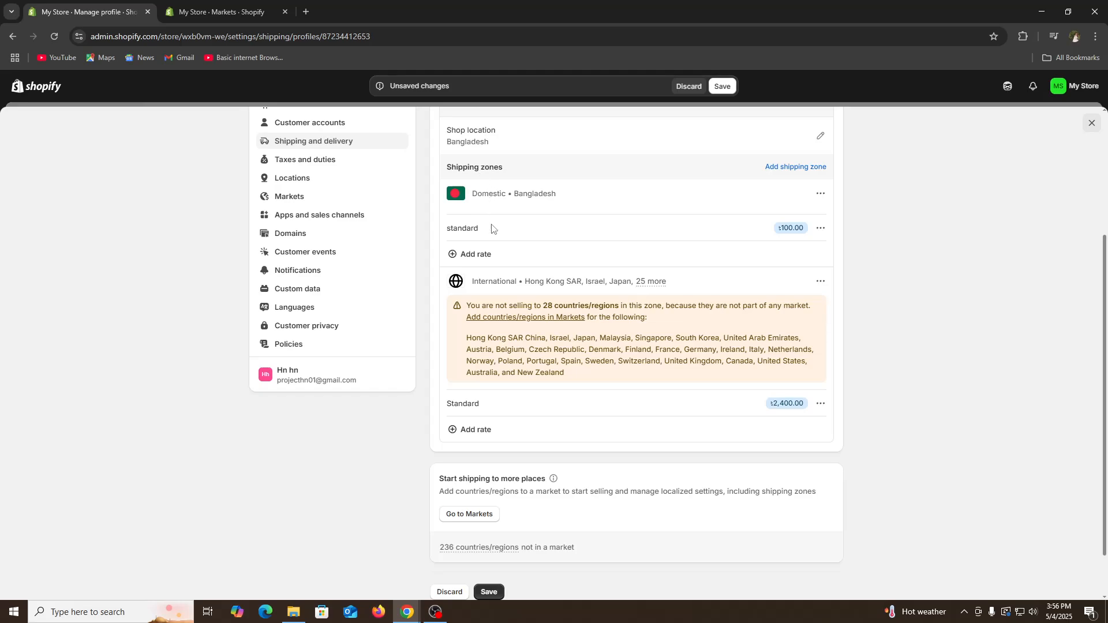
pyautogui.scroll(-1, 493, 228)
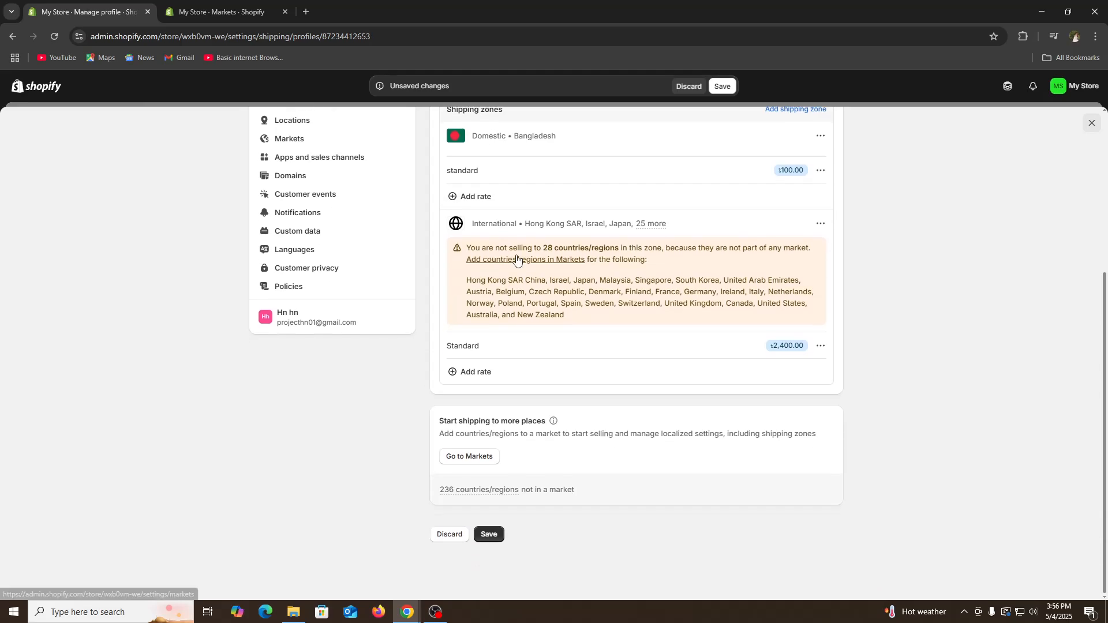
pyautogui.click(487, 536)
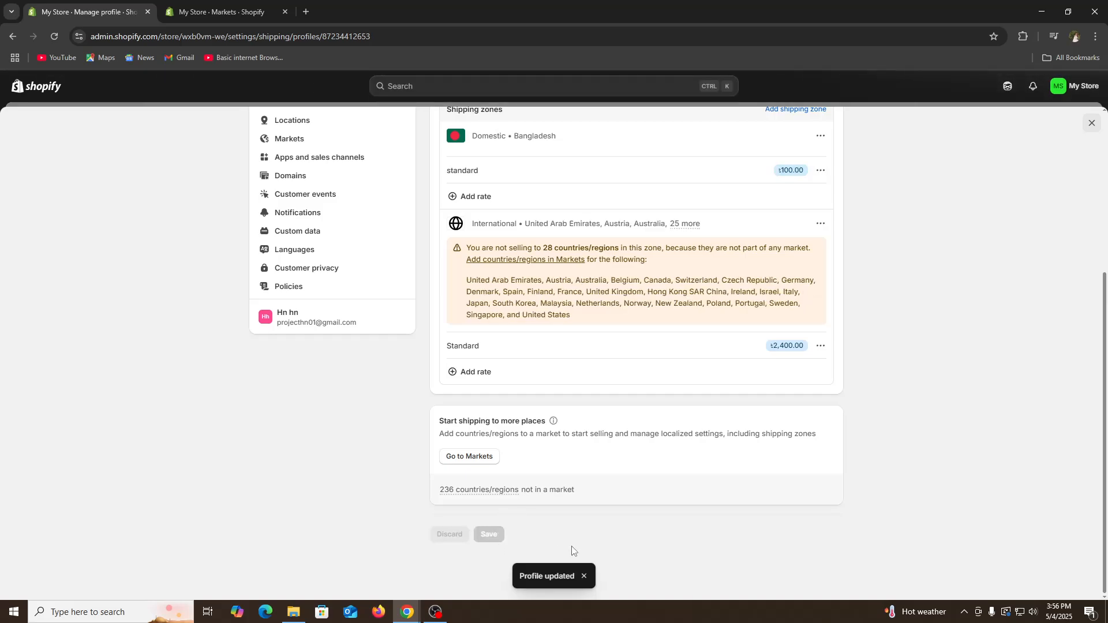
# Step: Review the Domestic and International rates in the general profile and return to the Shipping and delivery overview
pyautogui.scroll(5, 583, 543)
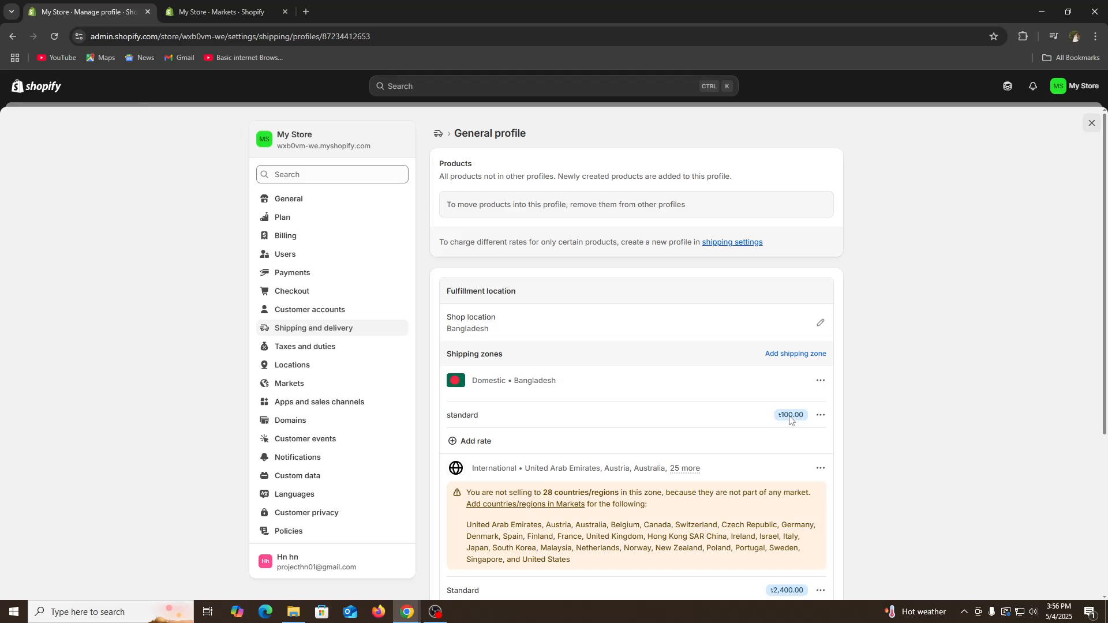
pyautogui.scroll(-4, 789, 420)
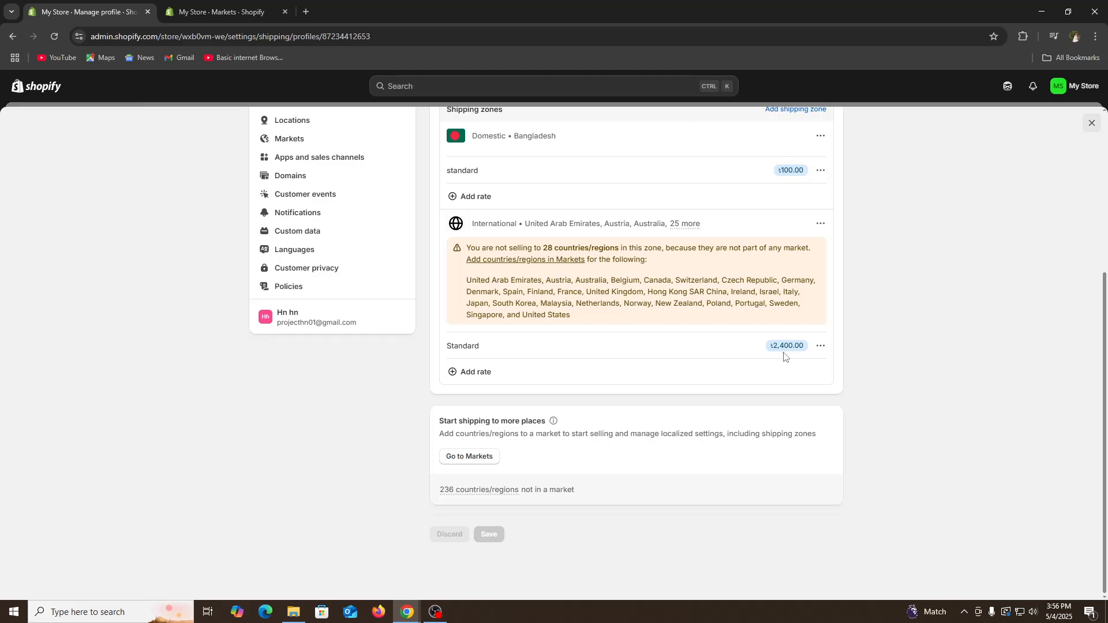
pyautogui.scroll(4, 783, 352)
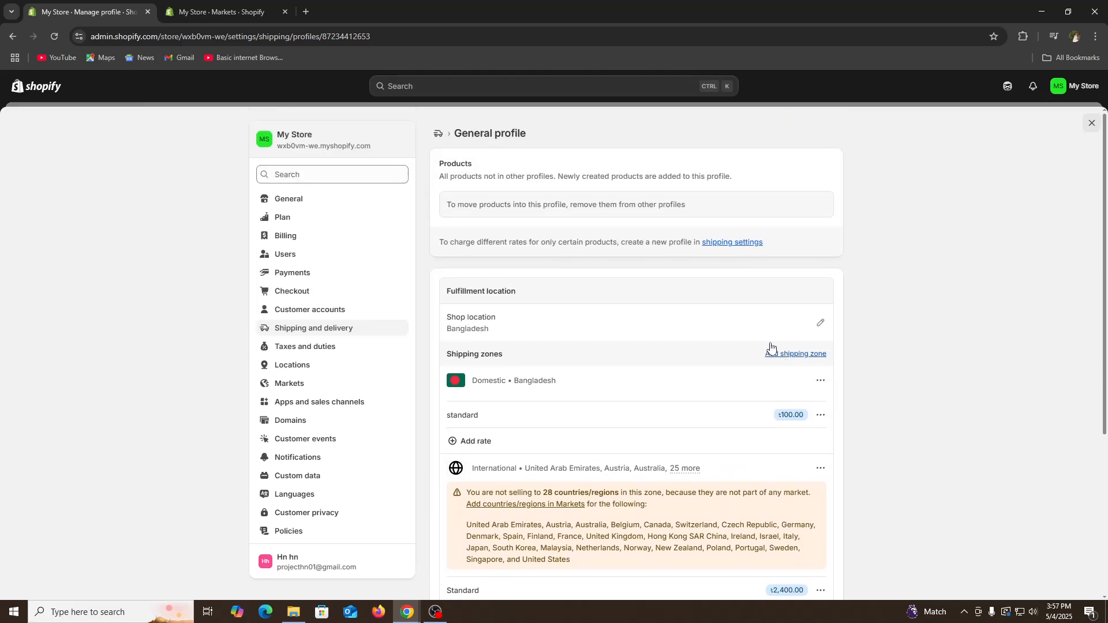
pyautogui.click(438, 133)
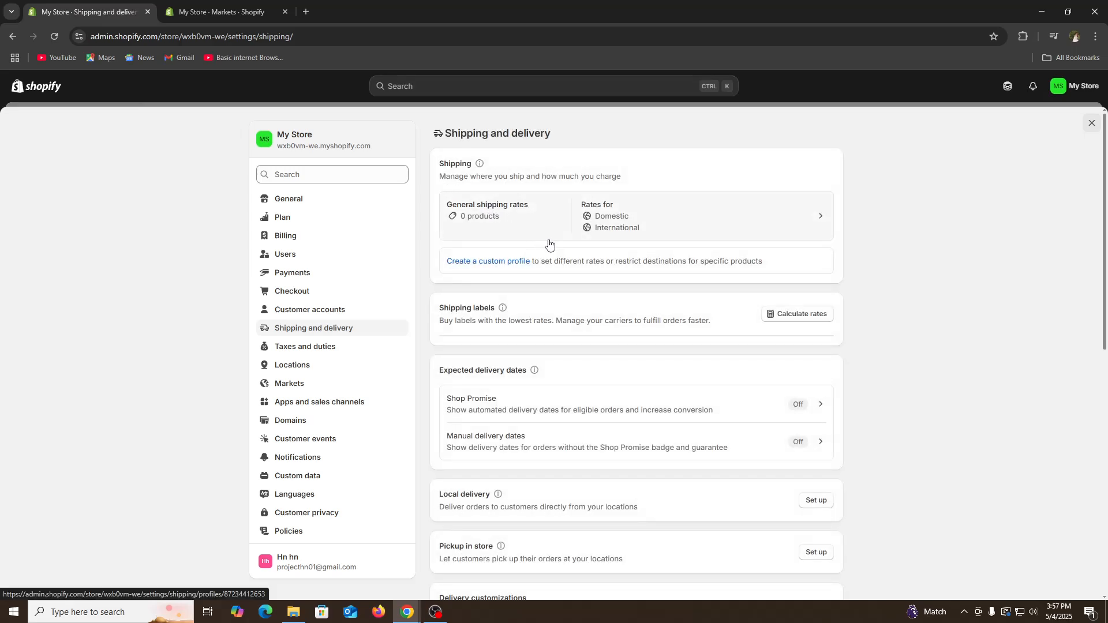
# Step: Examine the Shipping labels and Expected delivery dates sections of the shipping settings
pyautogui.moveTo(466, 309); pyautogui.dragTo(479, 311)
pyautogui.click(479, 312)
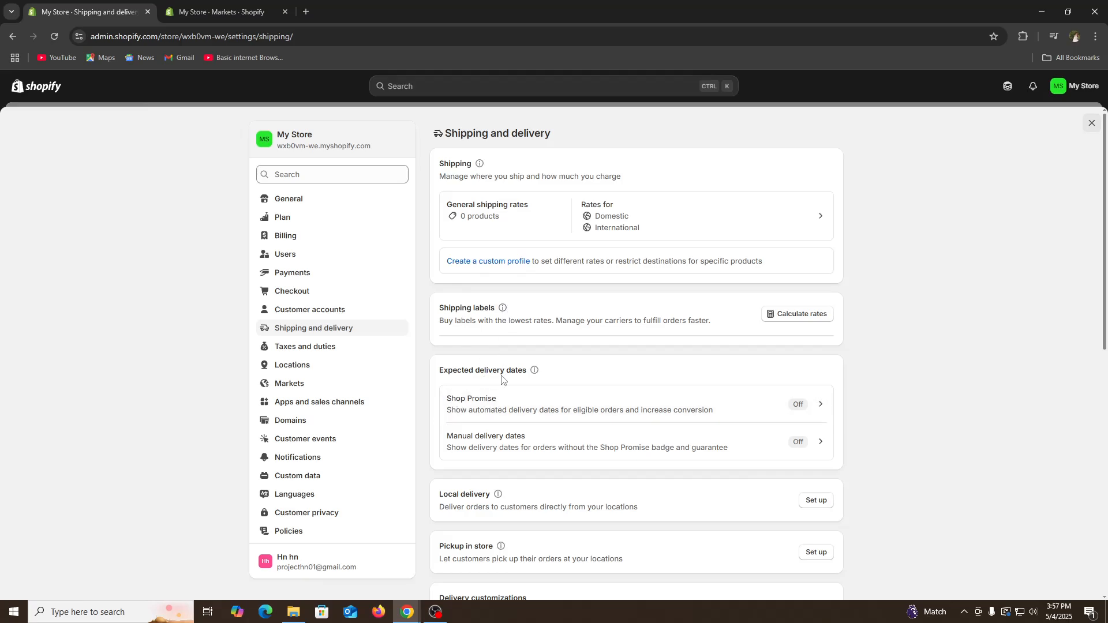
pyautogui.tripleClick(466, 372)
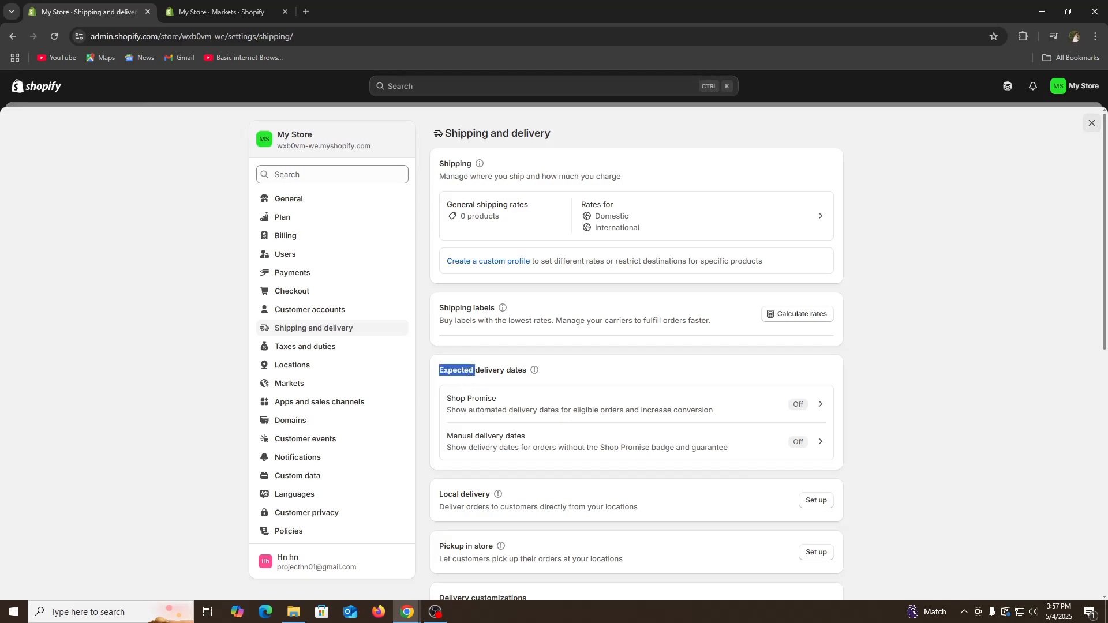
pyautogui.click(501, 373)
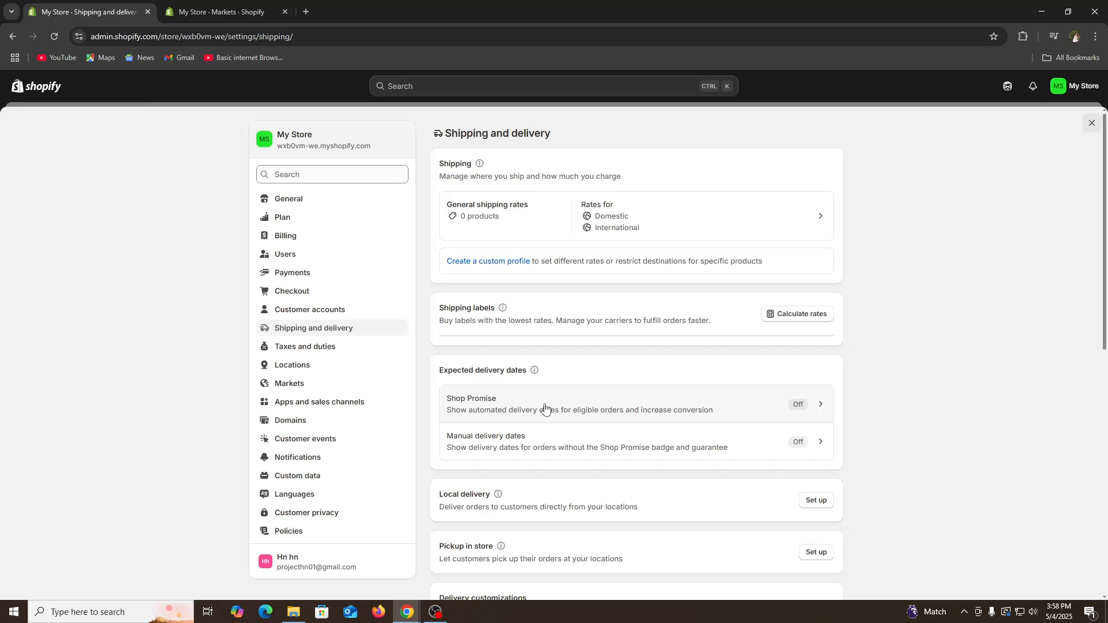
# Step: Open the Shop Promise delivery dates setting and install the Shop app it requires
pyautogui.click(576, 410)
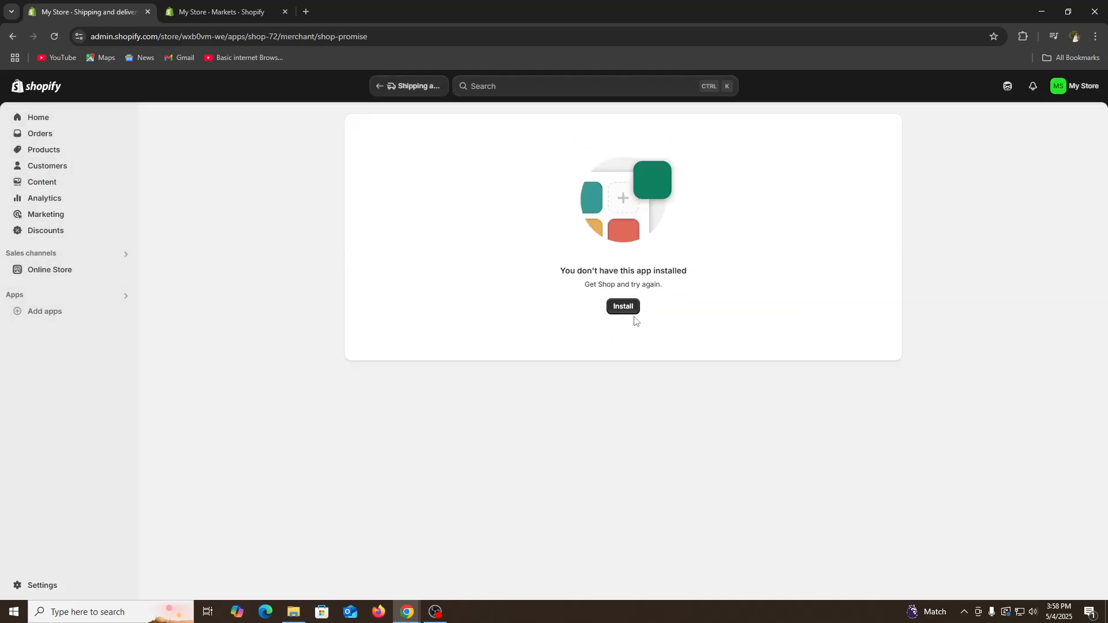
pyautogui.moveTo(578, 271); pyautogui.dragTo(687, 273)
pyautogui.click(659, 302)
pyautogui.click(609, 308)
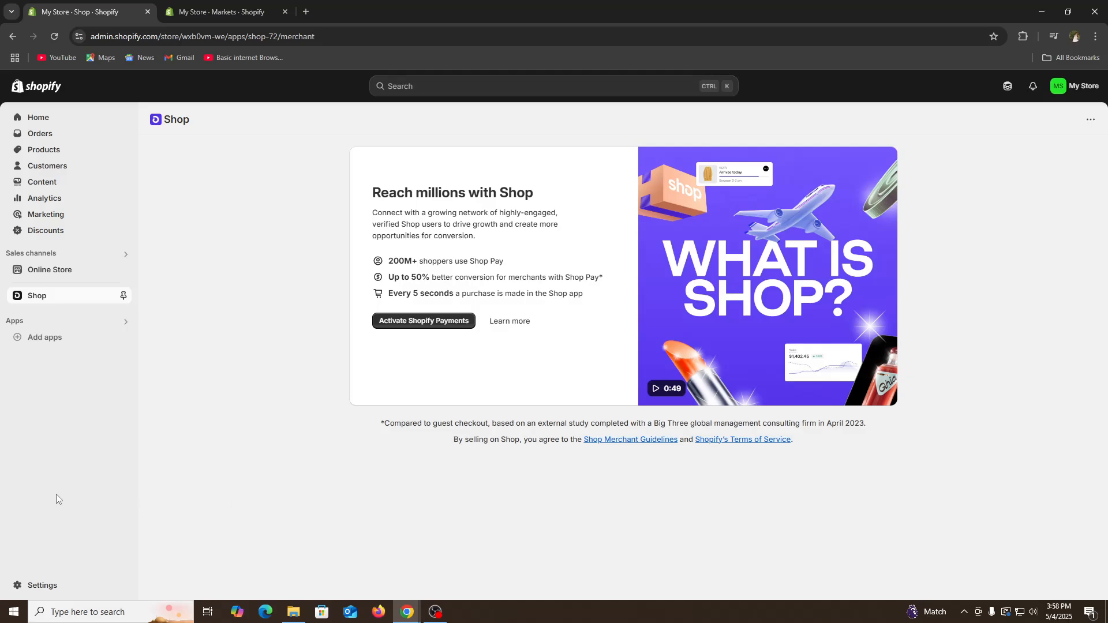
# Step: Return to the Shipping and delivery settings, read the Manual delivery dates information and dismiss it
pyautogui.click(32, 584)
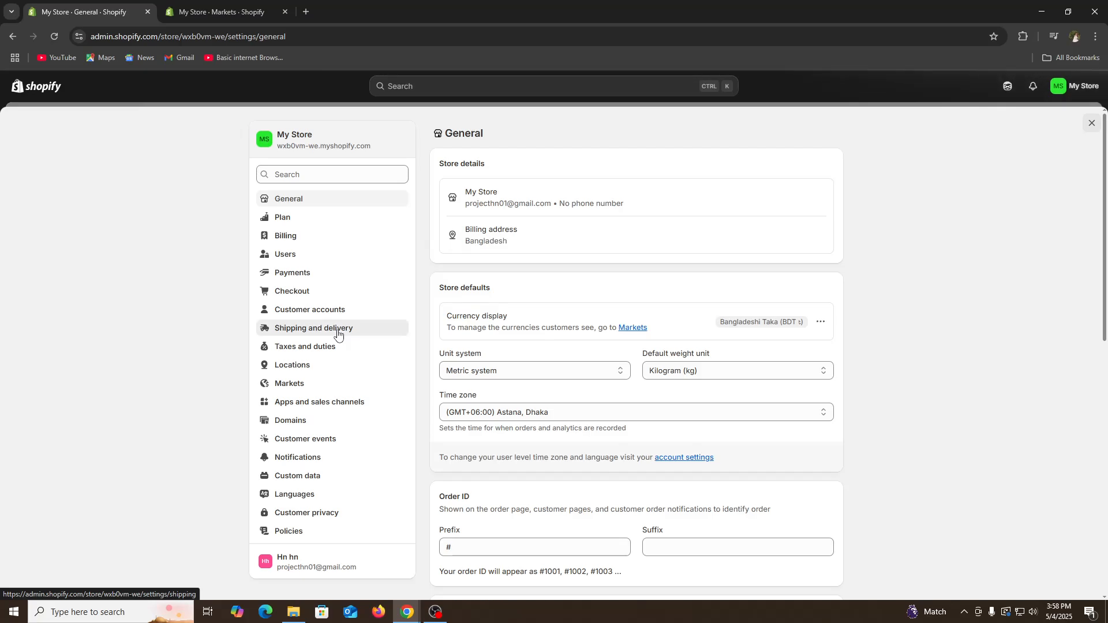
pyautogui.click(335, 328)
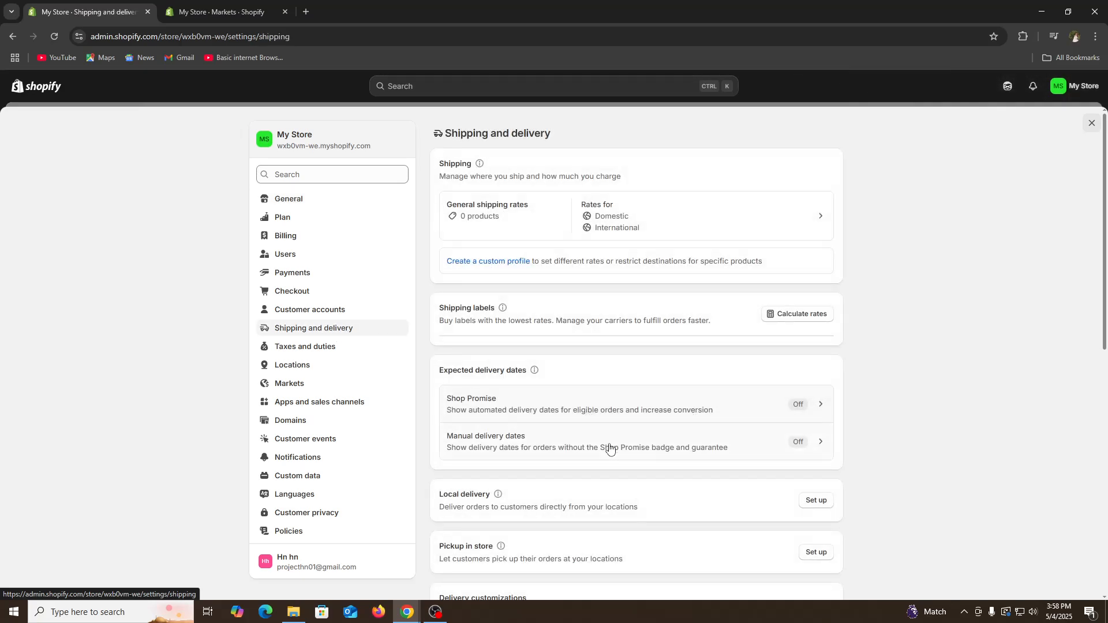
pyautogui.click(538, 447)
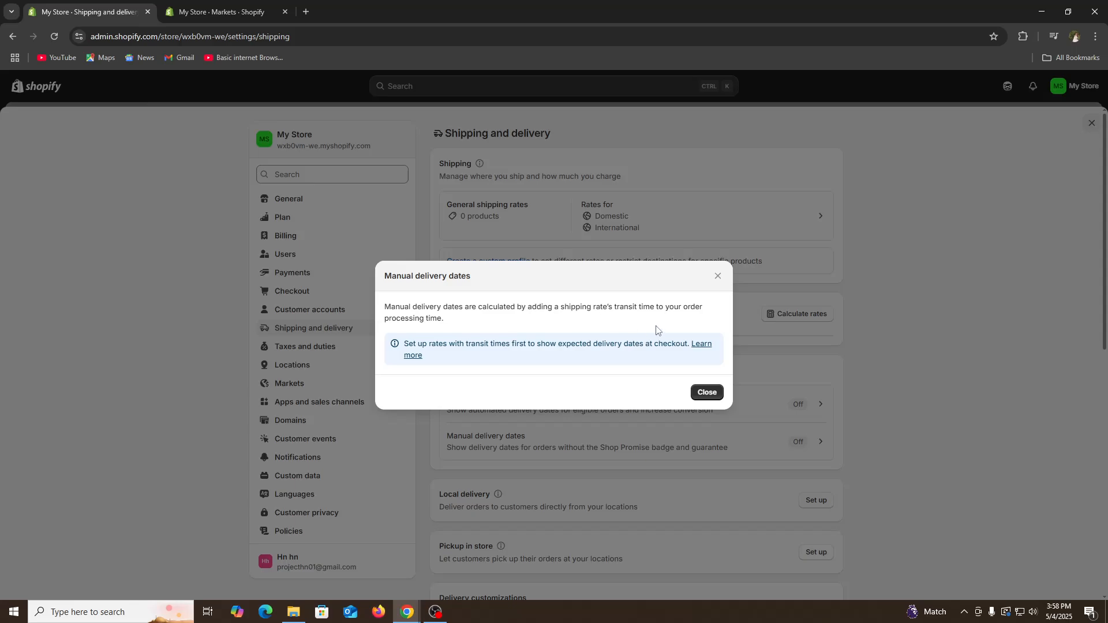
pyautogui.moveTo(634, 306); pyautogui.dragTo(665, 307)
pyautogui.click(664, 306)
pyautogui.click(707, 393)
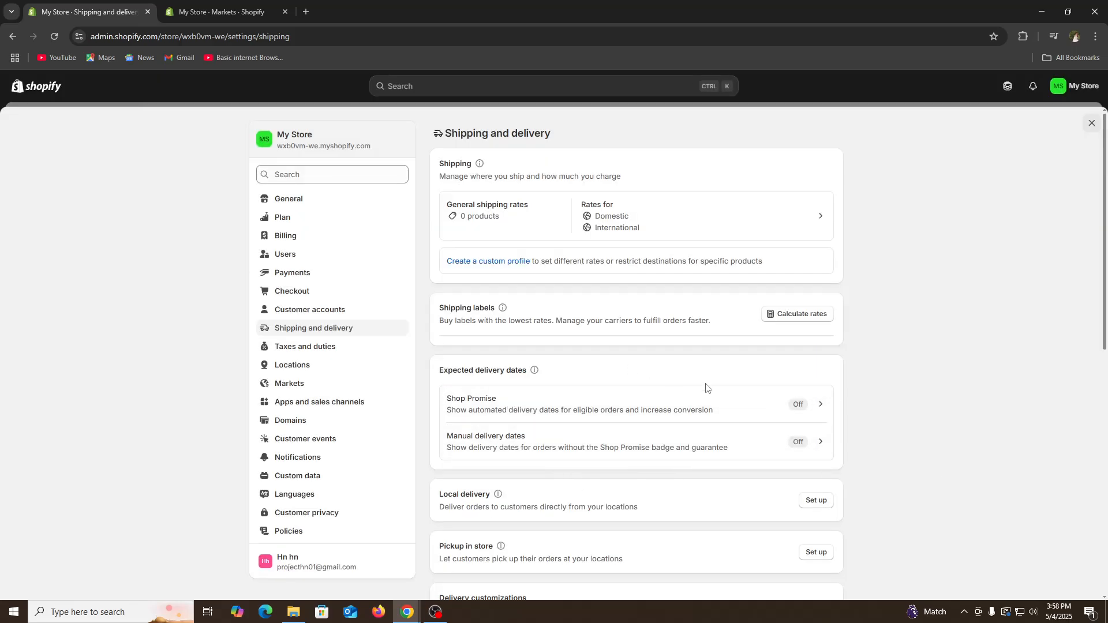
# Step: Open the local delivery setup for the shop location and turn on delivery from this location
pyautogui.scroll(-2, 881, 427)
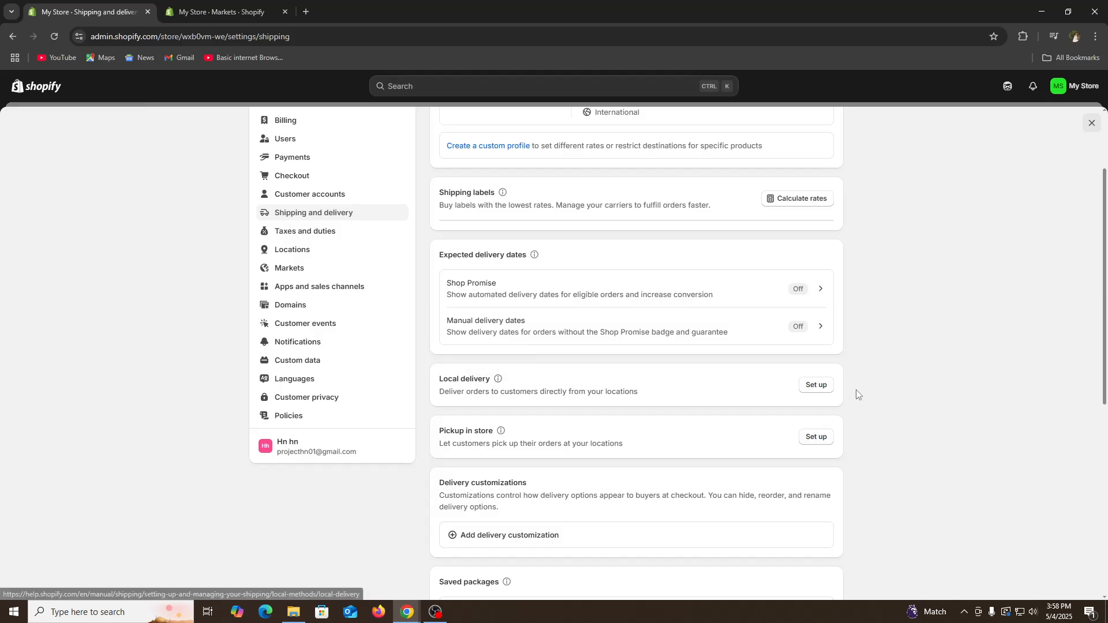
pyautogui.click(816, 385)
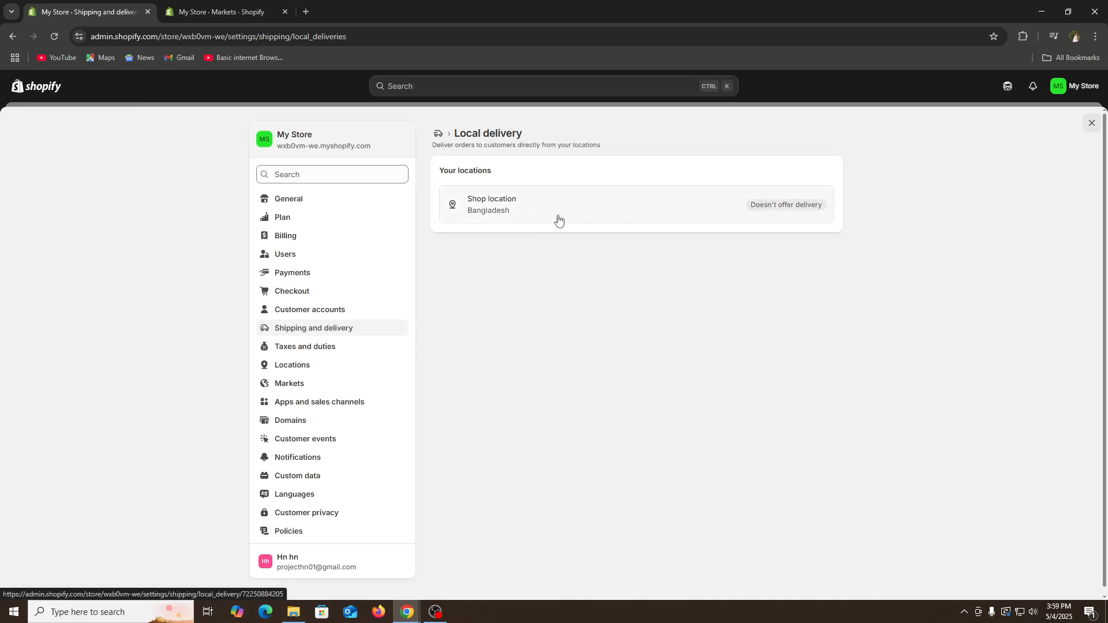
pyautogui.click(695, 211)
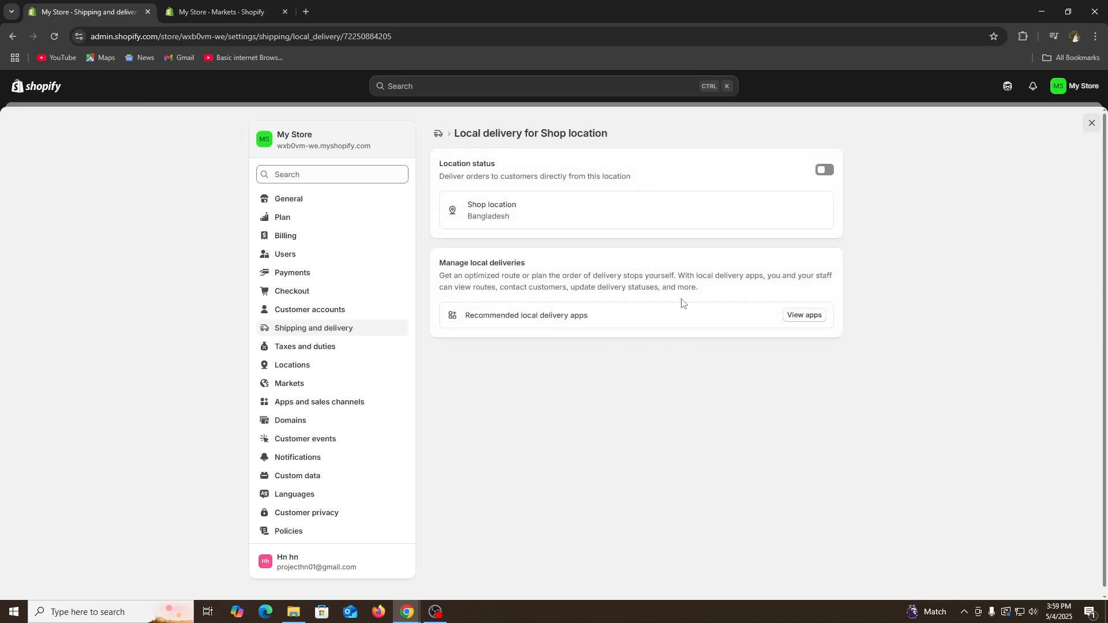
pyautogui.click(825, 172)
# Step: Try to edit the Local Delivery zone with a minimum order price of 100 and a delivery price of 150, without postal codes
pyautogui.scroll(-2, 675, 381)
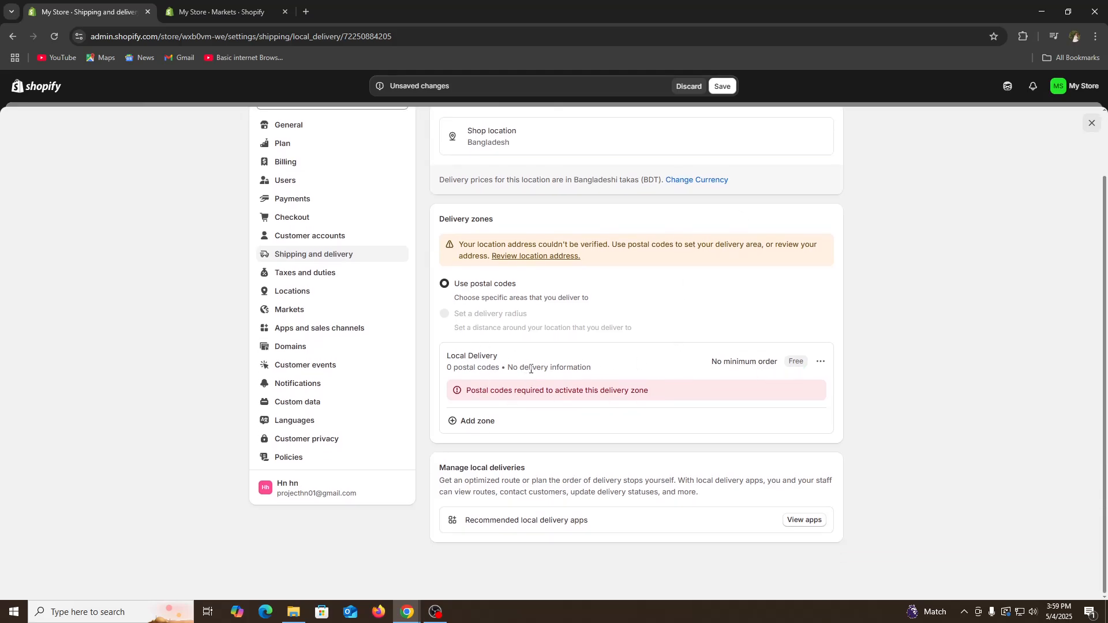
pyautogui.click(820, 362)
pyautogui.click(809, 392)
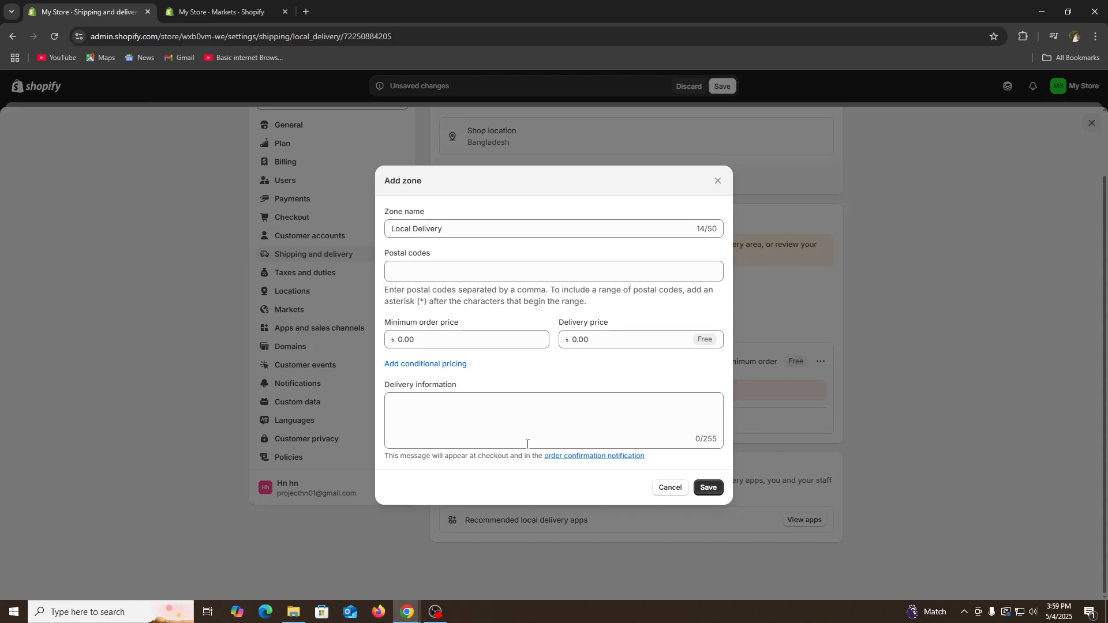
pyautogui.doubleClick(400, 339)
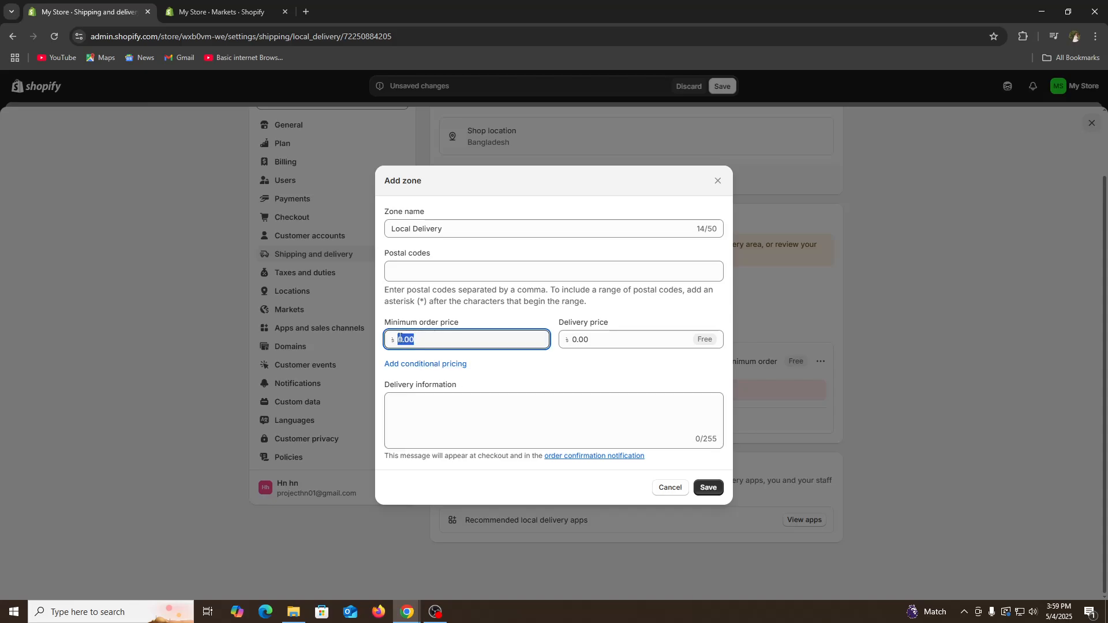
pyautogui.write('100')
pyautogui.click(563, 382)
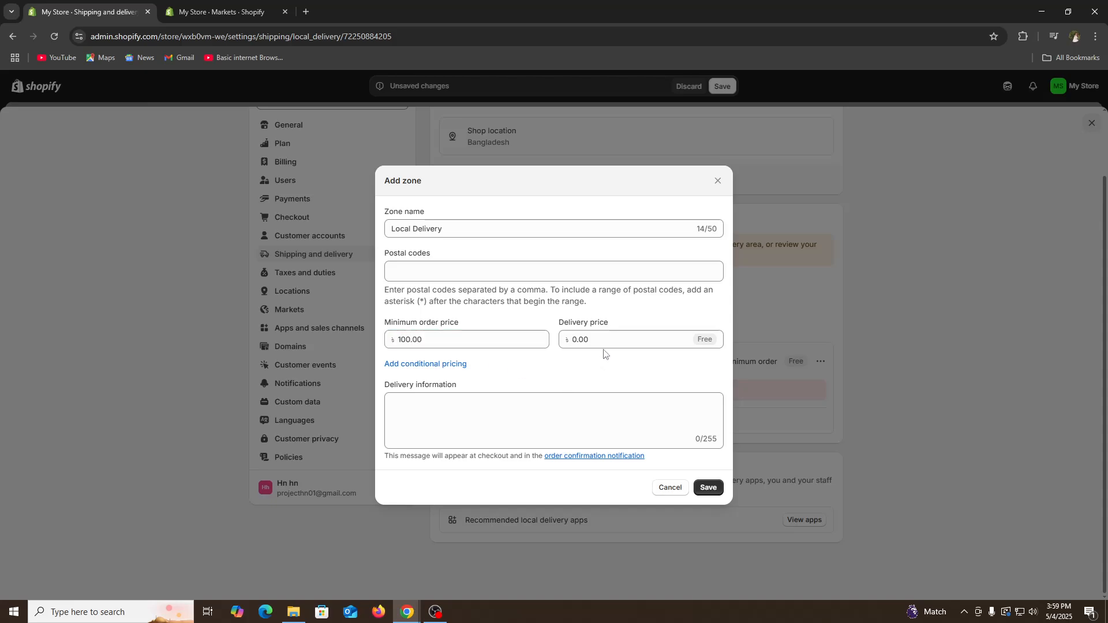
pyautogui.doubleClick(571, 340)
pyautogui.write('150')
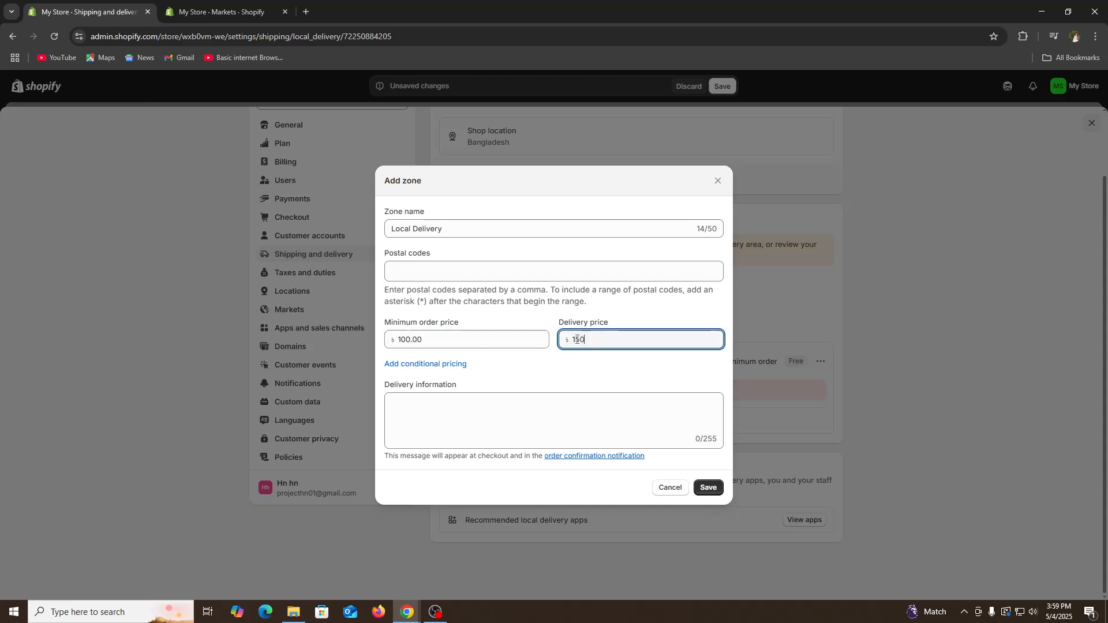
pyautogui.click(624, 370)
pyautogui.click(716, 494)
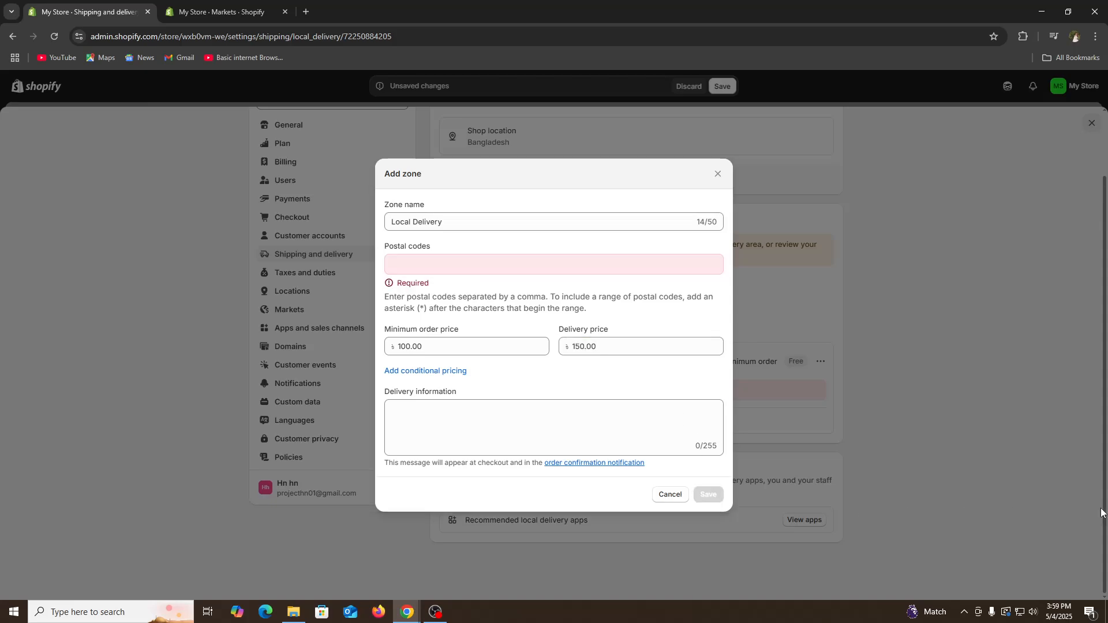
pyautogui.click(434, 264)
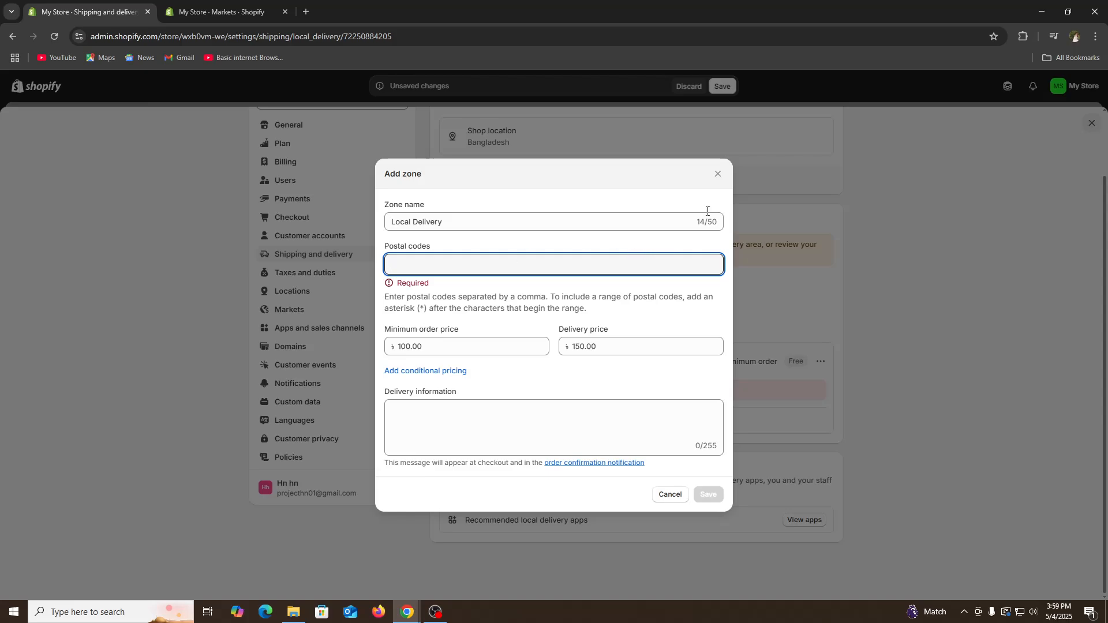
pyautogui.click(718, 174)
# Step: Try to save the shop location's local delivery settings, discard the changes and return to the Shipping and delivery overview
pyautogui.scroll(2, 527, 215)
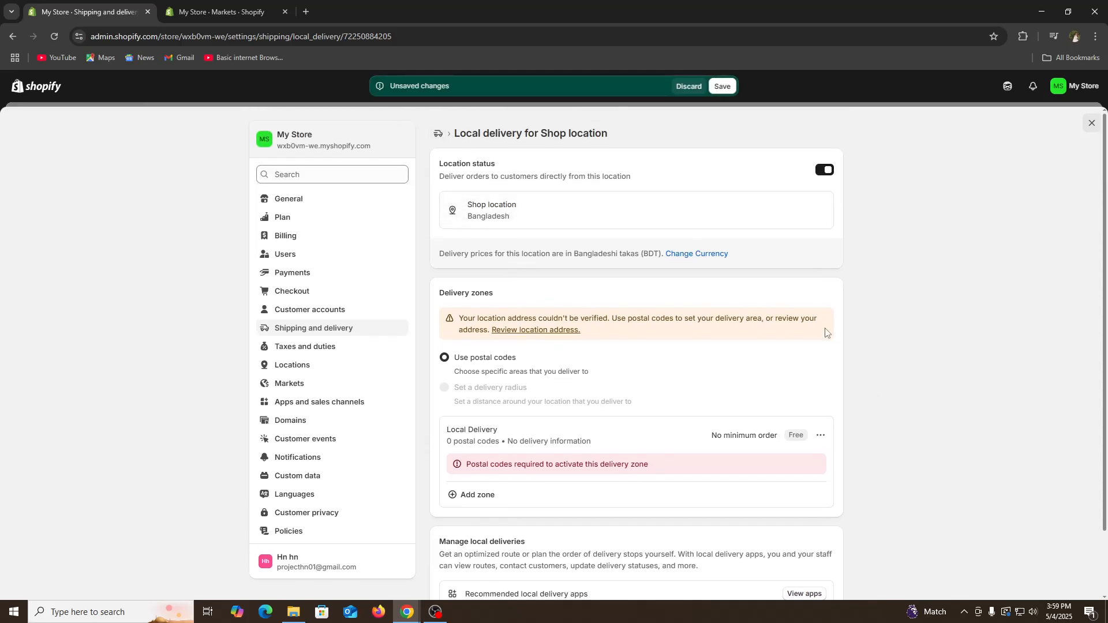
pyautogui.click(721, 88)
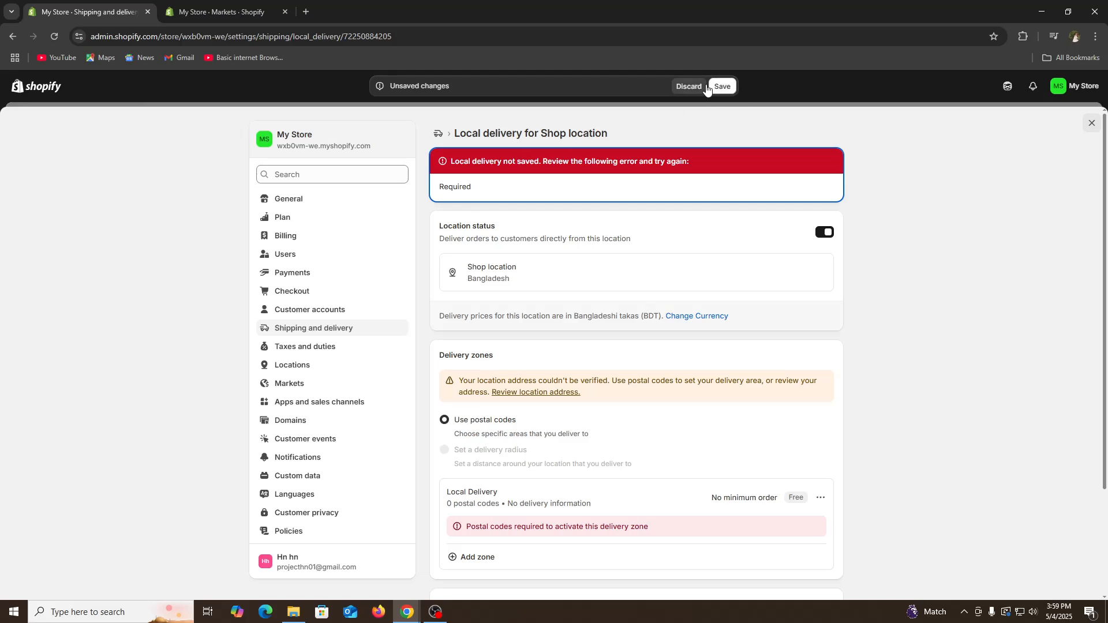
pyautogui.click(693, 87)
pyautogui.click(440, 134)
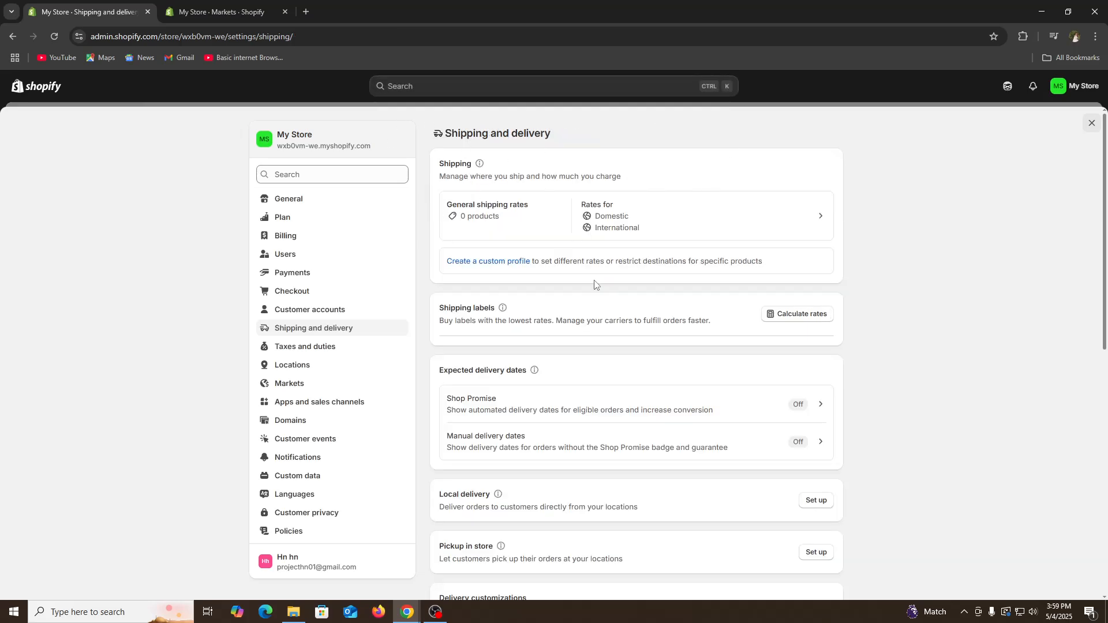
# Step: Review the pickup in store and delivery customizations sections, check the available delivery customization templates and dismiss the dialog
pyautogui.scroll(-5, 606, 323)
pyautogui.scroll(1, 614, 362)
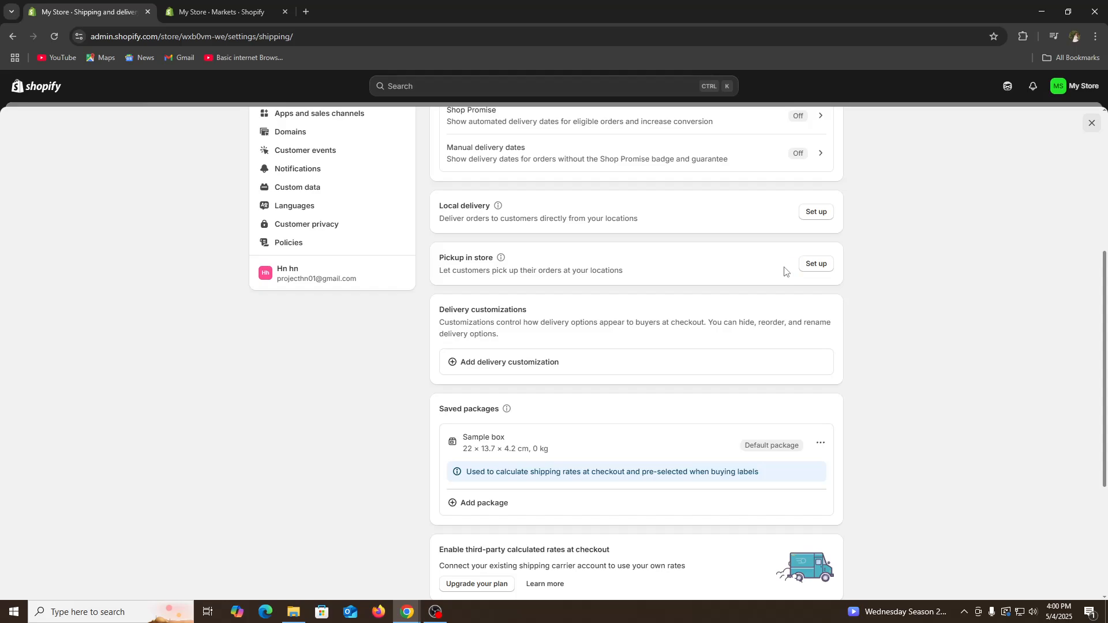
pyautogui.click(512, 363)
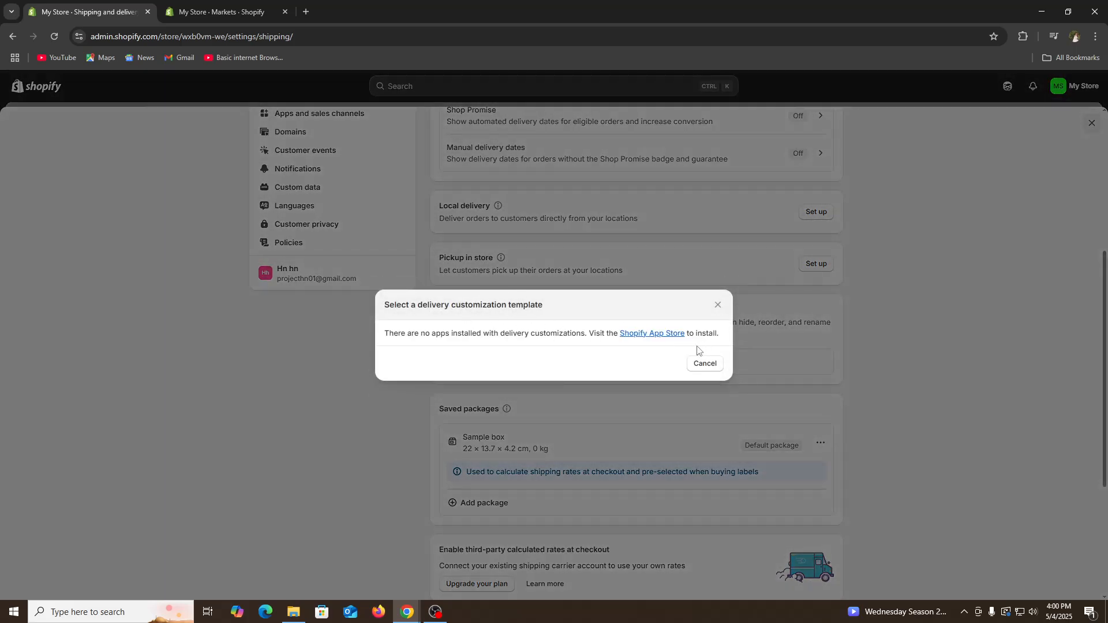
pyautogui.click(718, 305)
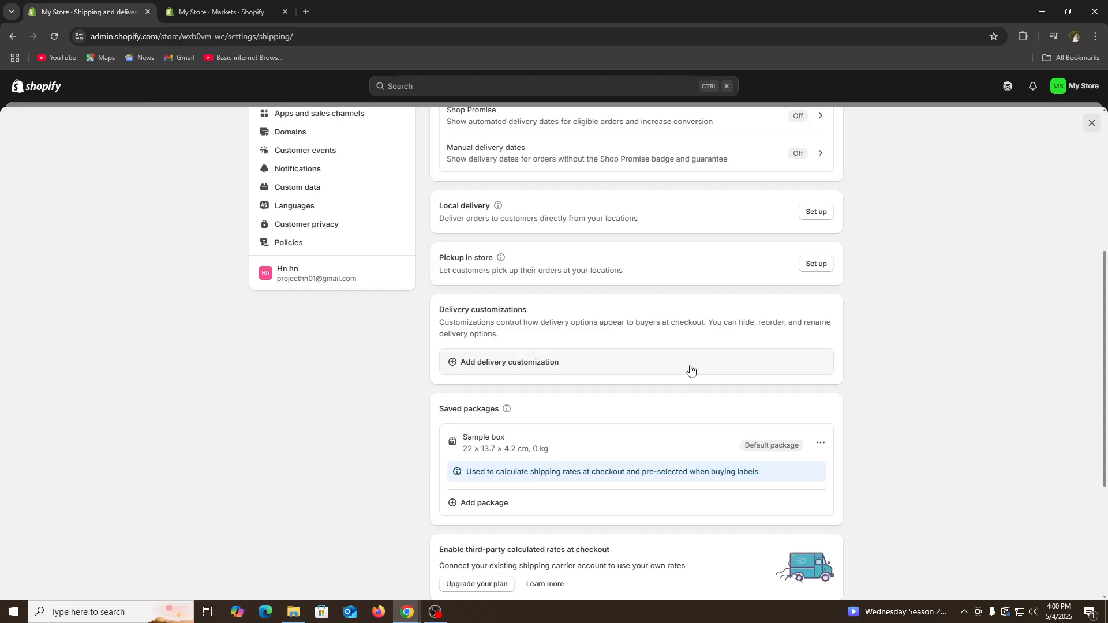
# Step: Open the saved Sample box package for editing and review its name and package type options
pyautogui.scroll(-2, 690, 369)
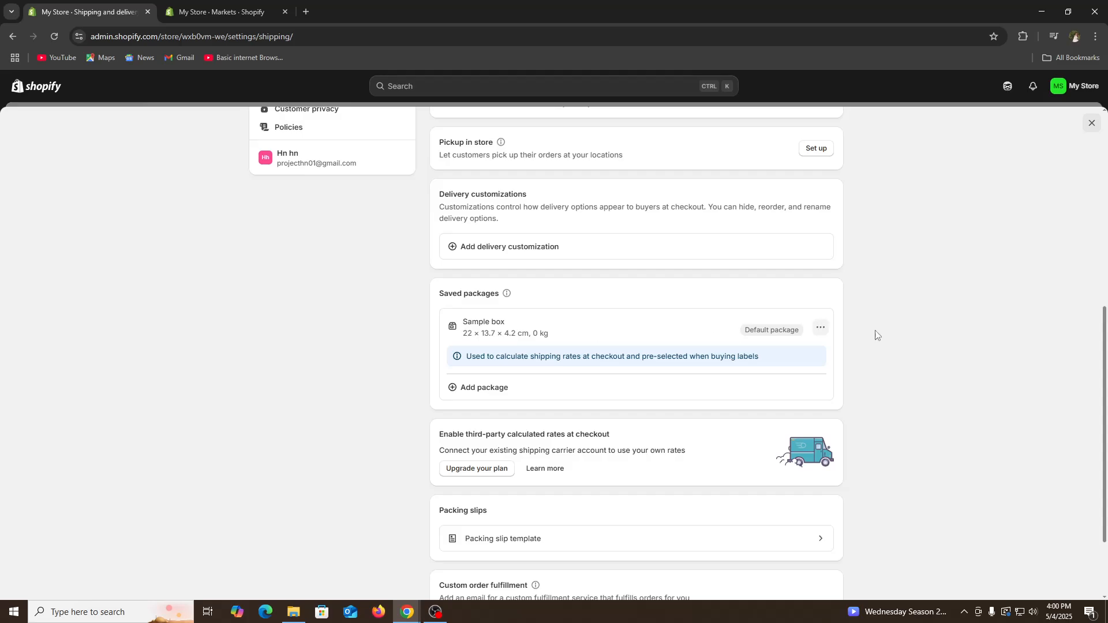
pyautogui.click(822, 337)
pyautogui.click(812, 353)
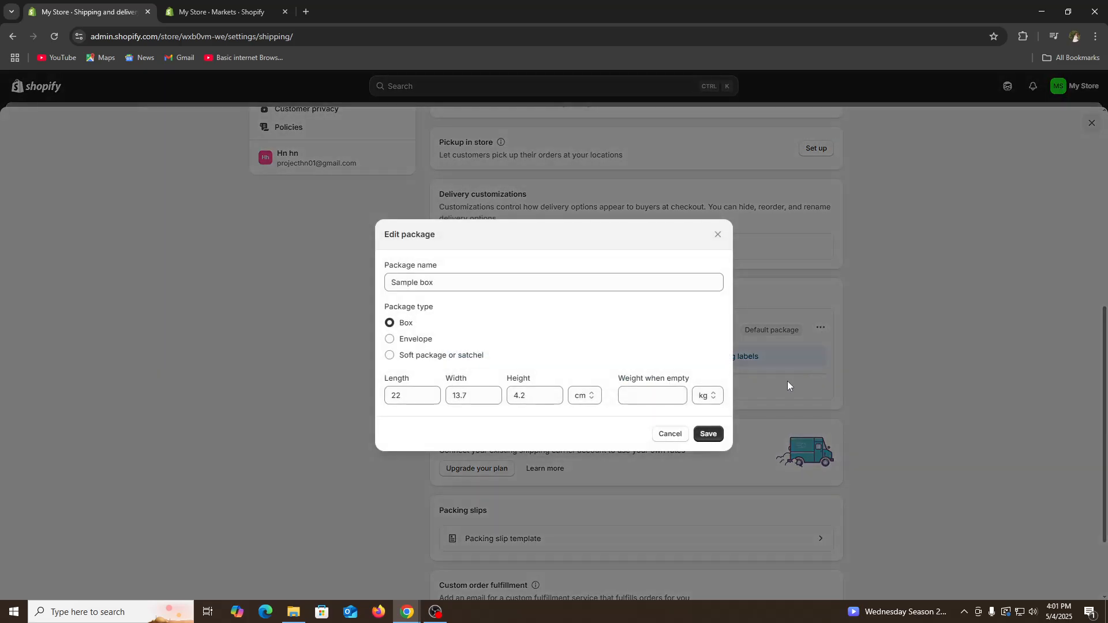
pyautogui.tripleClick(454, 286)
pyautogui.click(585, 354)
pyautogui.doubleClick(411, 324)
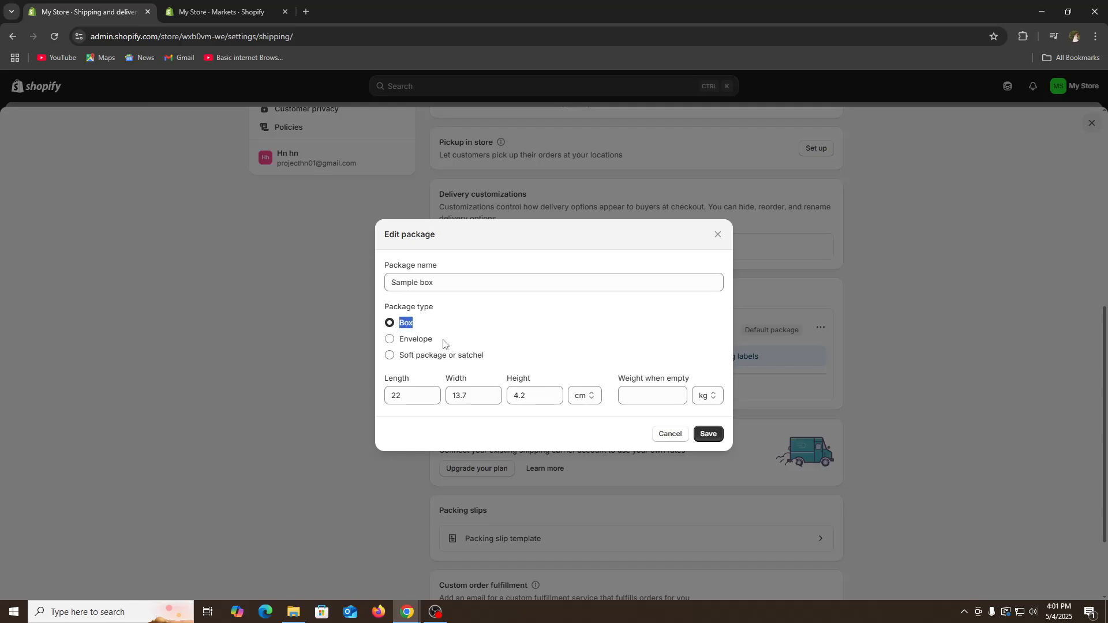
pyautogui.moveTo(443, 344); pyautogui.dragTo(388, 346)
pyautogui.click(470, 345)
# Step: Check the Sample box's length, width, height, unit and empty weight fields, and save the package
pyautogui.click(407, 398)
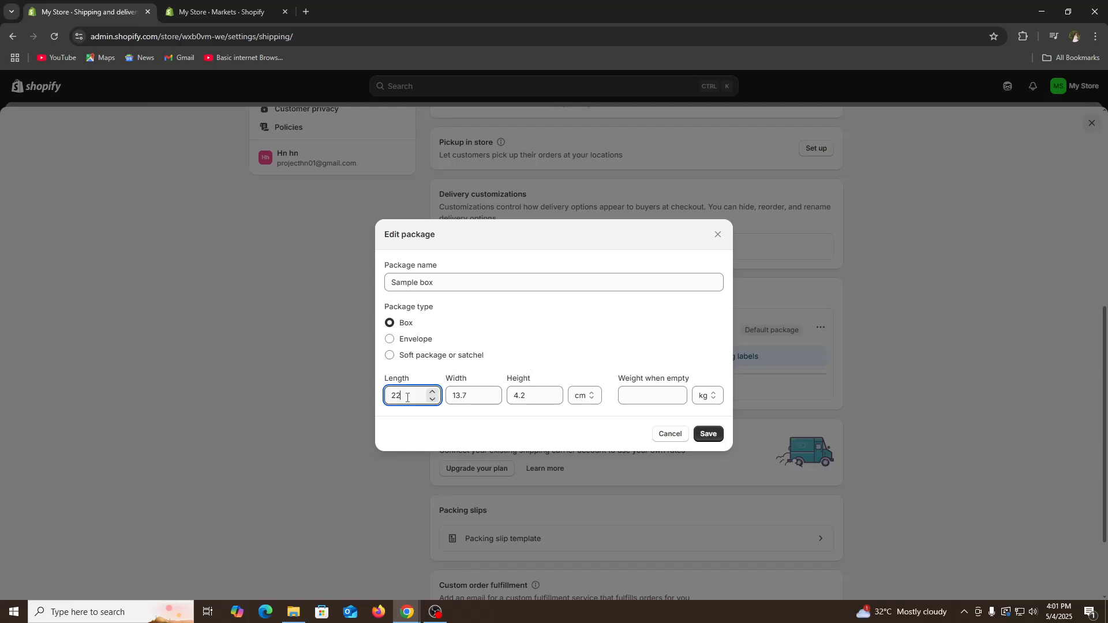
pyautogui.click(483, 399)
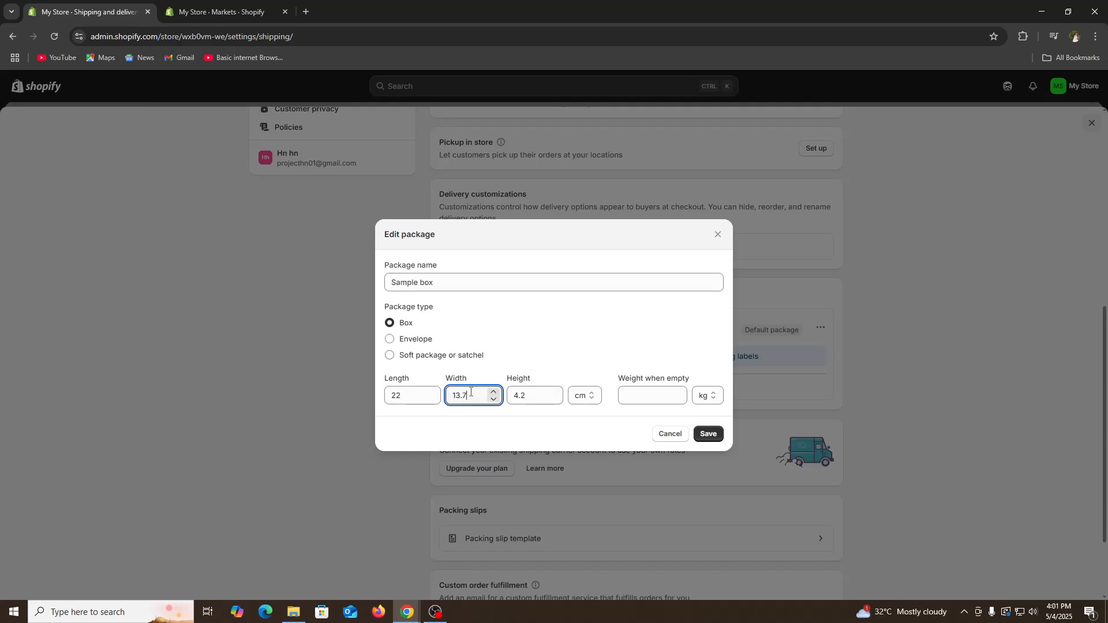
pyautogui.click(532, 398)
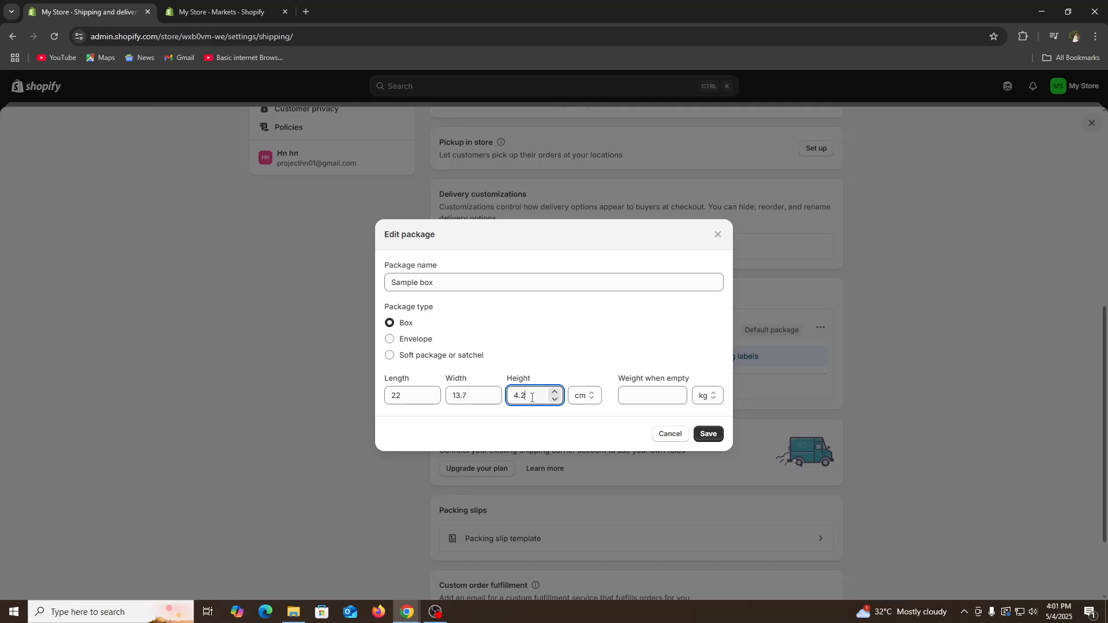
pyautogui.click(581, 396)
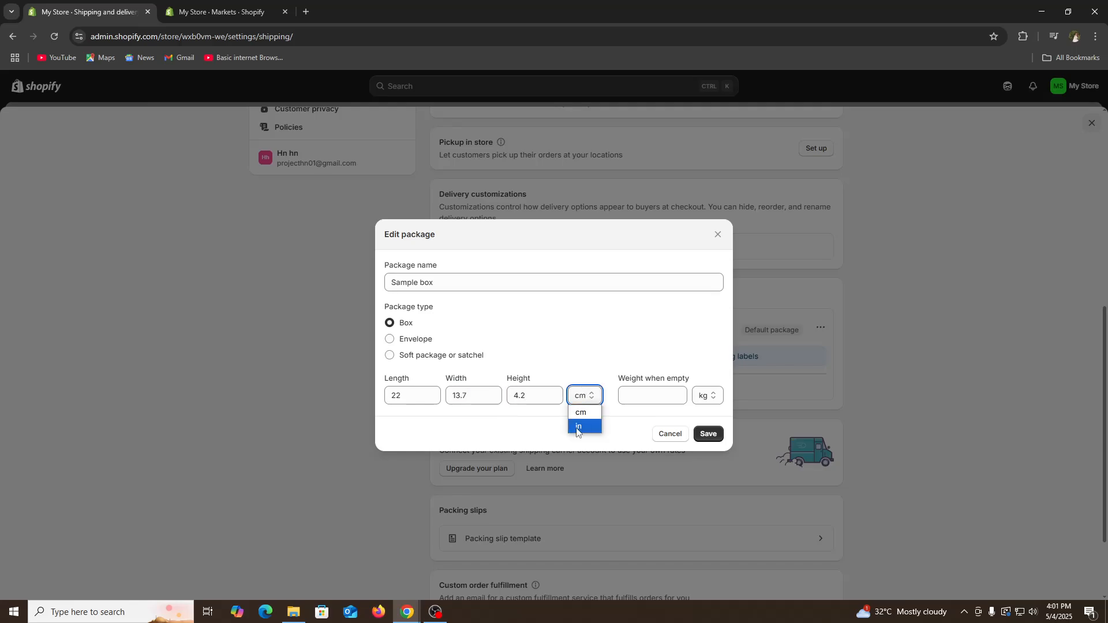
pyautogui.click(655, 385)
pyautogui.click(677, 377)
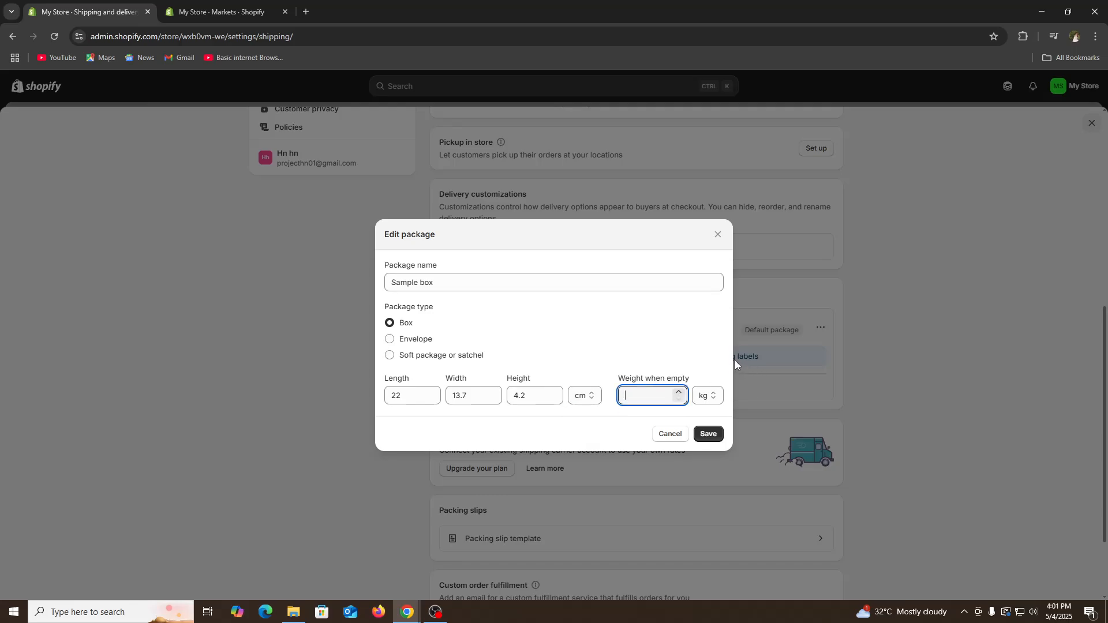
pyautogui.click(708, 434)
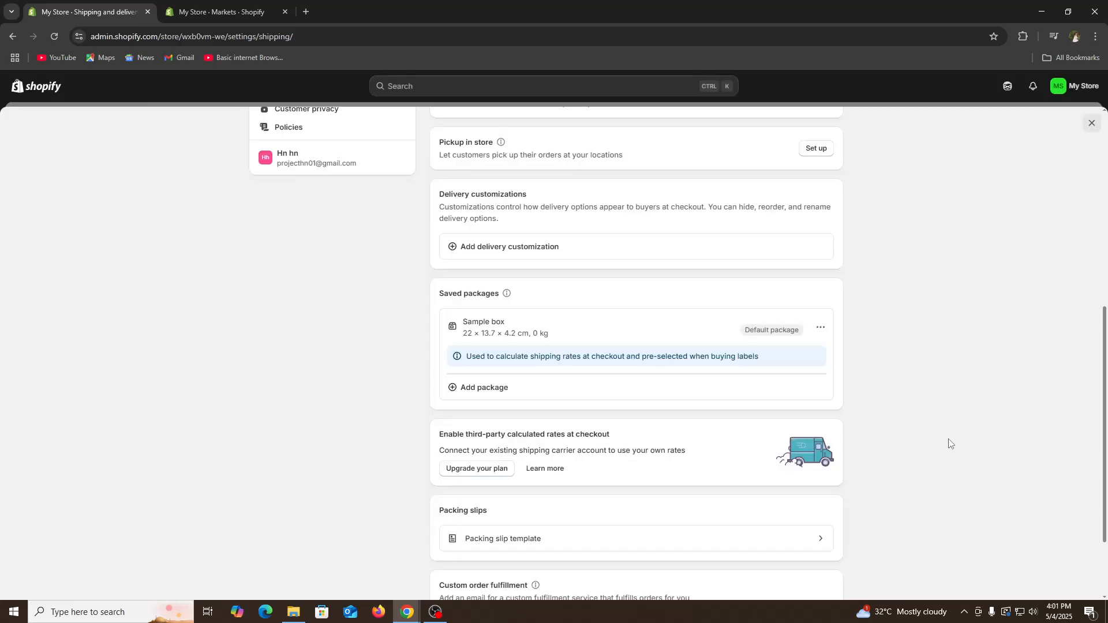
# Step: Open the packing slip template, look through its code and preview the resulting packing slip
pyautogui.scroll(-2, 949, 444)
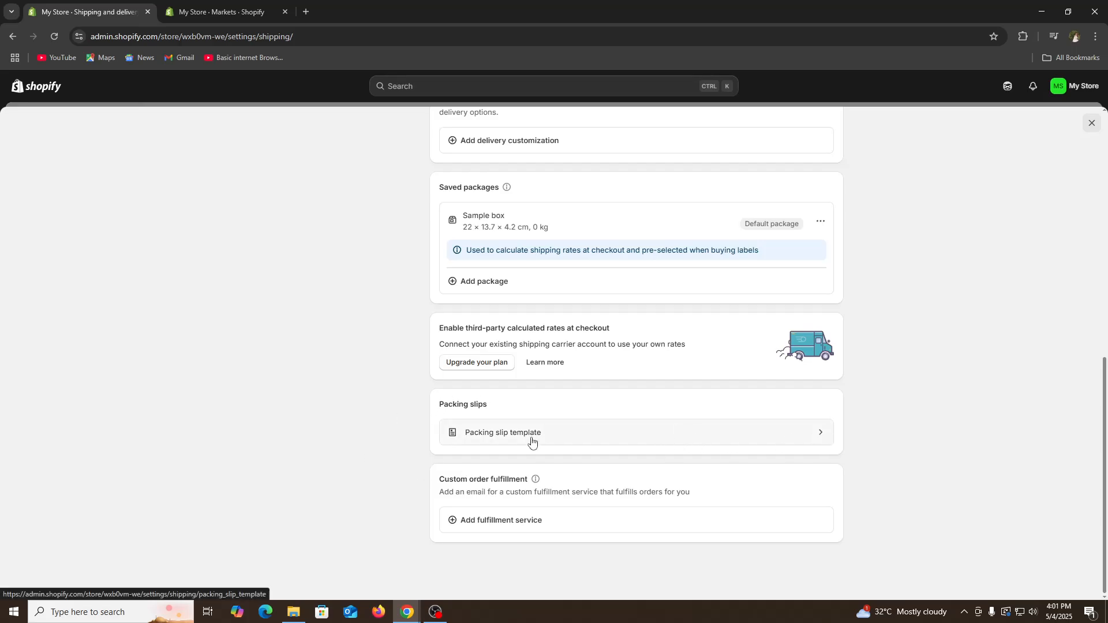
pyautogui.click(650, 435)
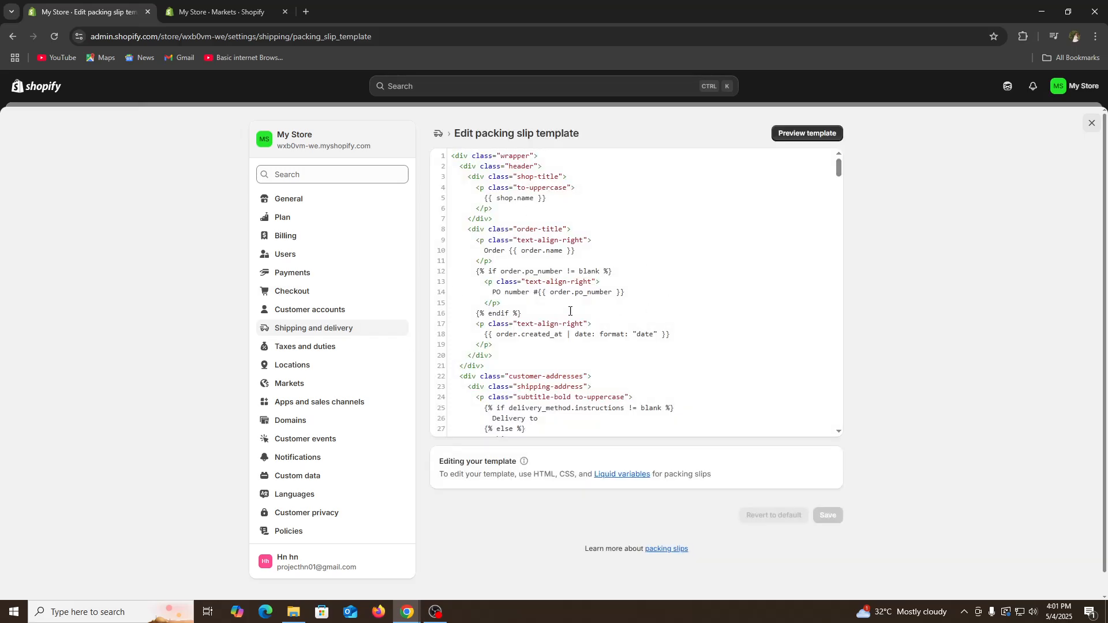
pyautogui.scroll(-1, 556, 344)
pyautogui.scroll(-20, 557, 344)
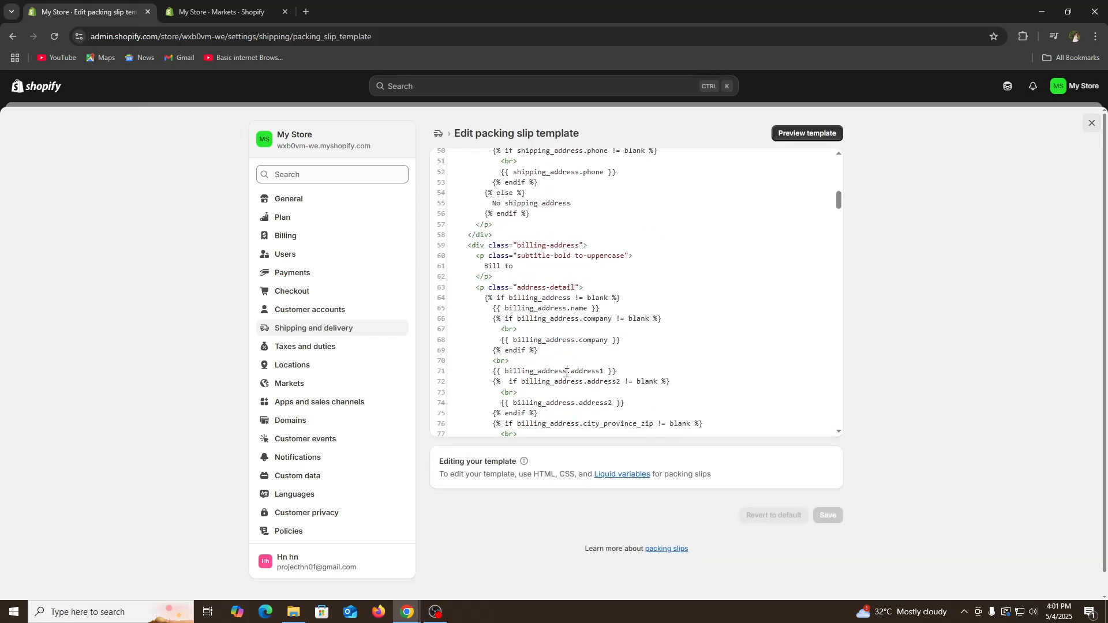
pyautogui.click(826, 137)
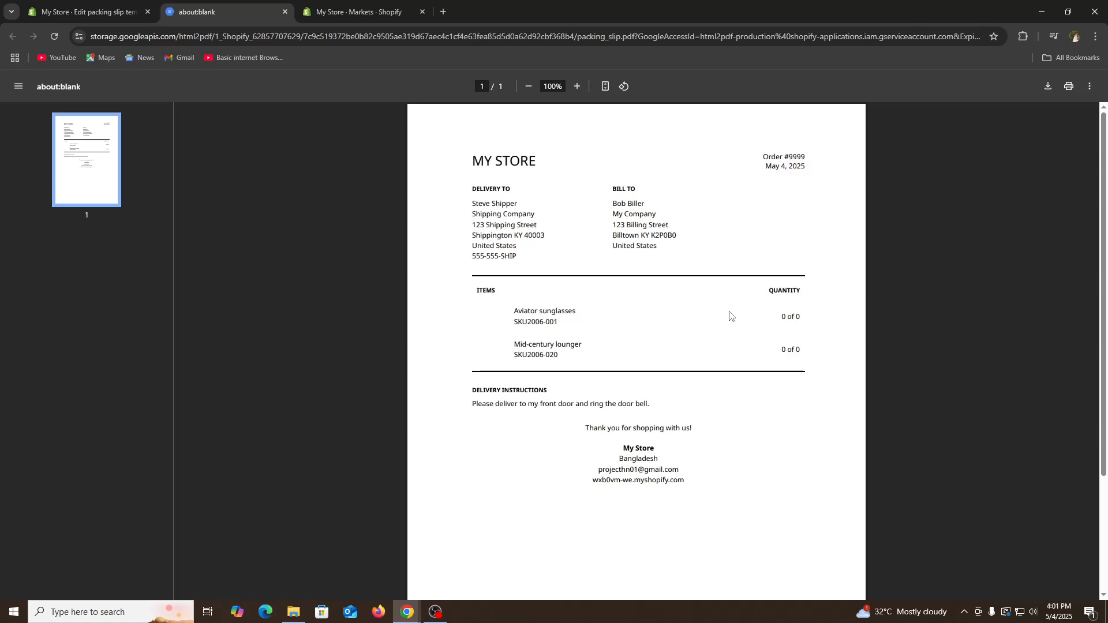
# Step: Check the item names and quantities listed on the packing slip preview
pyautogui.moveTo(780, 317)
pyautogui.mouseDown()
pyautogui.moveTo(789, 292)
pyautogui.moveTo(795, 318)
pyautogui.mouseUp()
pyautogui.click(512, 313)
pyautogui.moveTo(511, 313); pyautogui.dragTo(580, 312)
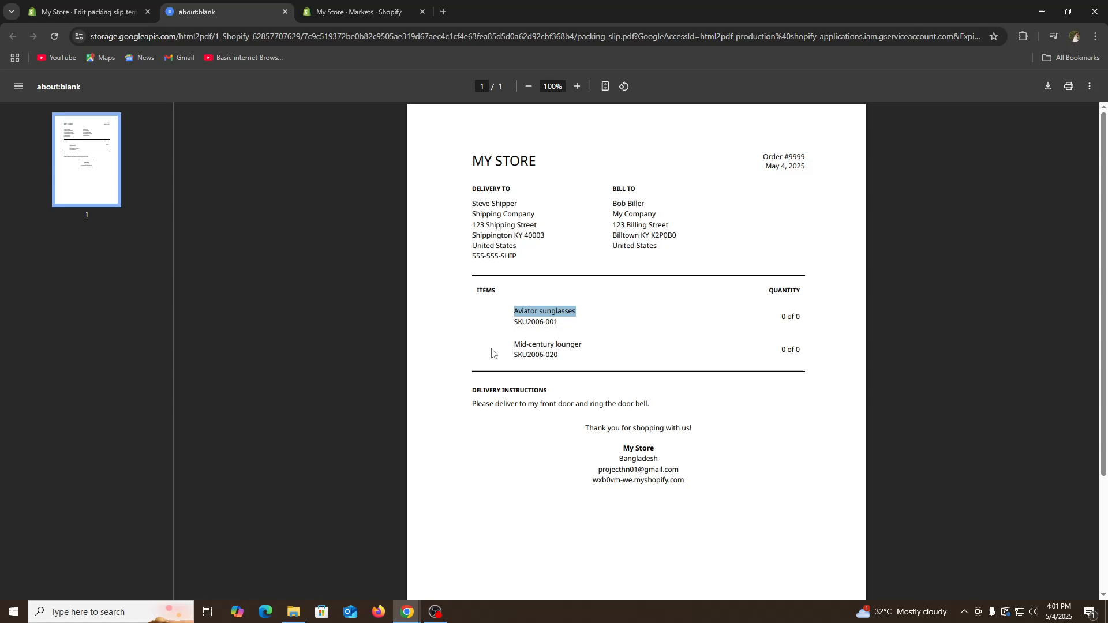
pyautogui.moveTo(493, 348); pyautogui.dragTo(635, 334)
pyautogui.click(635, 334)
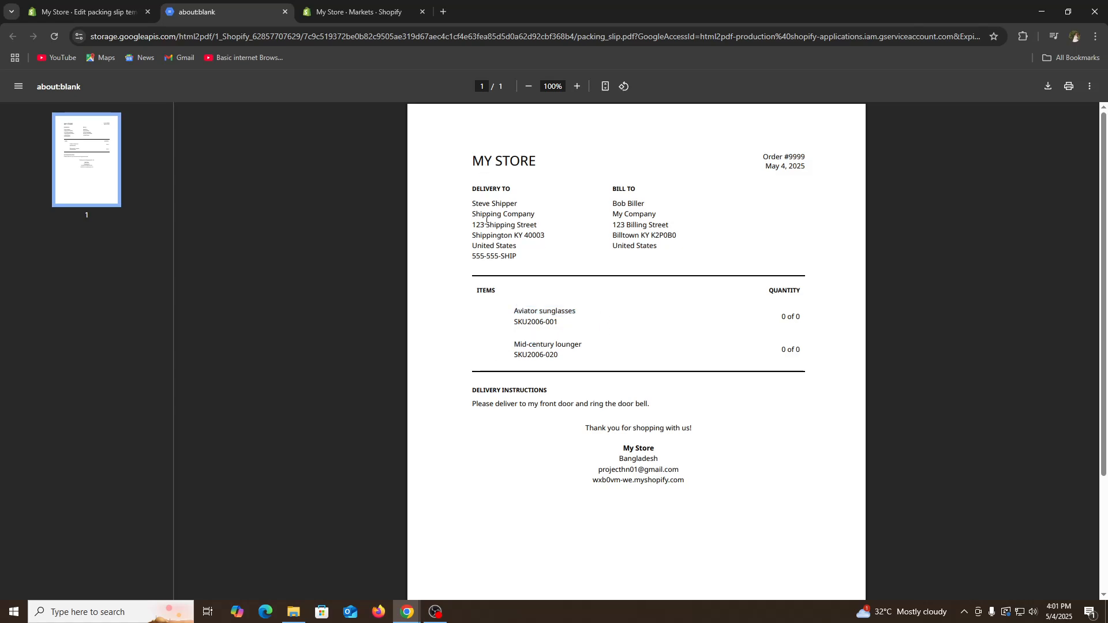
# Step: Examine the delivery address, billing address, order number and order date on the packing slip preview
pyautogui.moveTo(480, 191); pyautogui.dragTo(511, 188)
pyautogui.moveTo(522, 280); pyautogui.dragTo(465, 208)
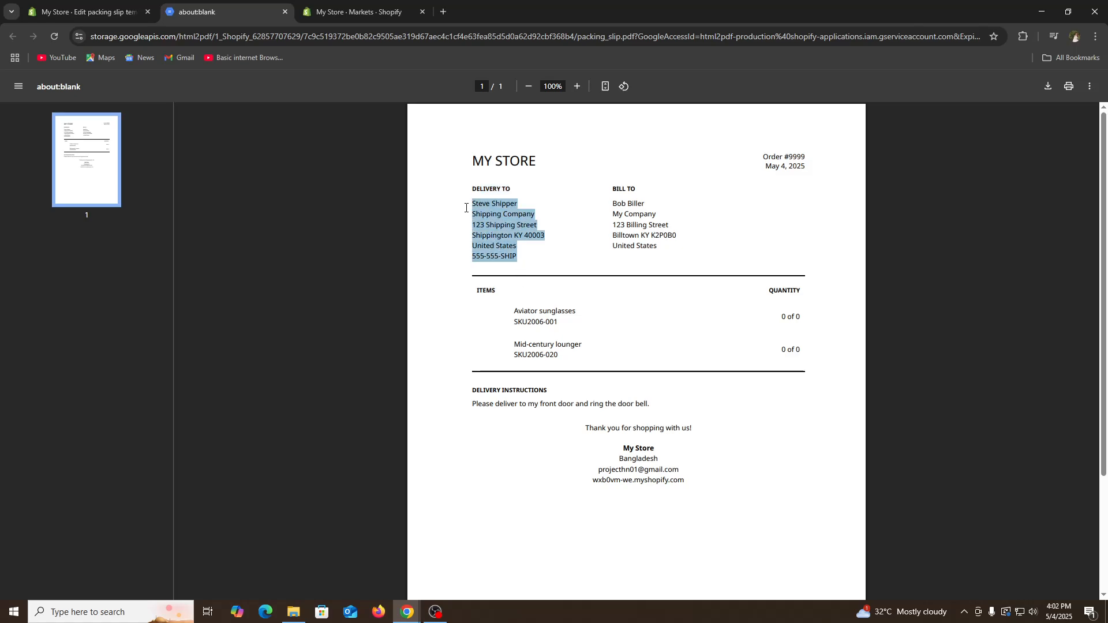
pyautogui.moveTo(615, 204); pyautogui.dragTo(673, 256)
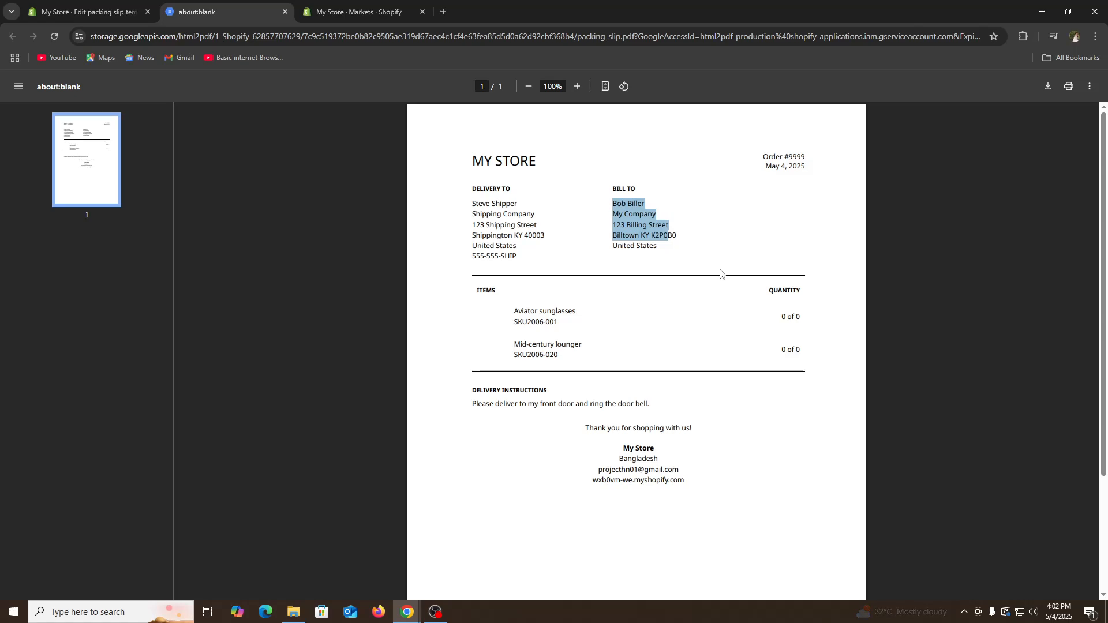
pyautogui.click(677, 249)
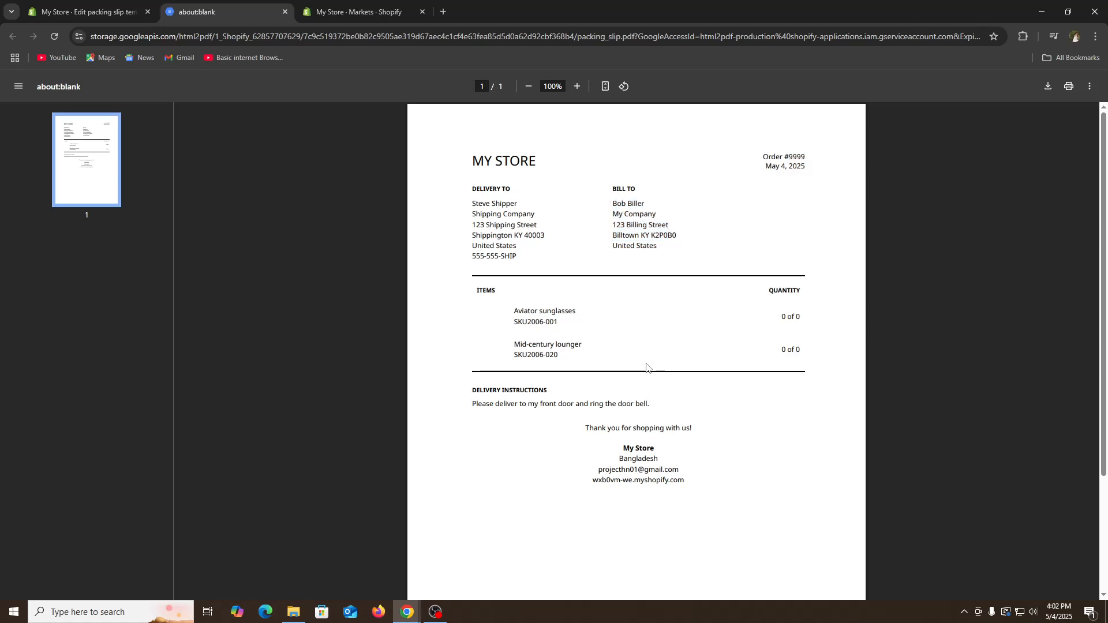
pyautogui.moveTo(766, 167); pyautogui.dragTo(809, 167)
pyautogui.click(763, 162)
pyautogui.click(762, 173)
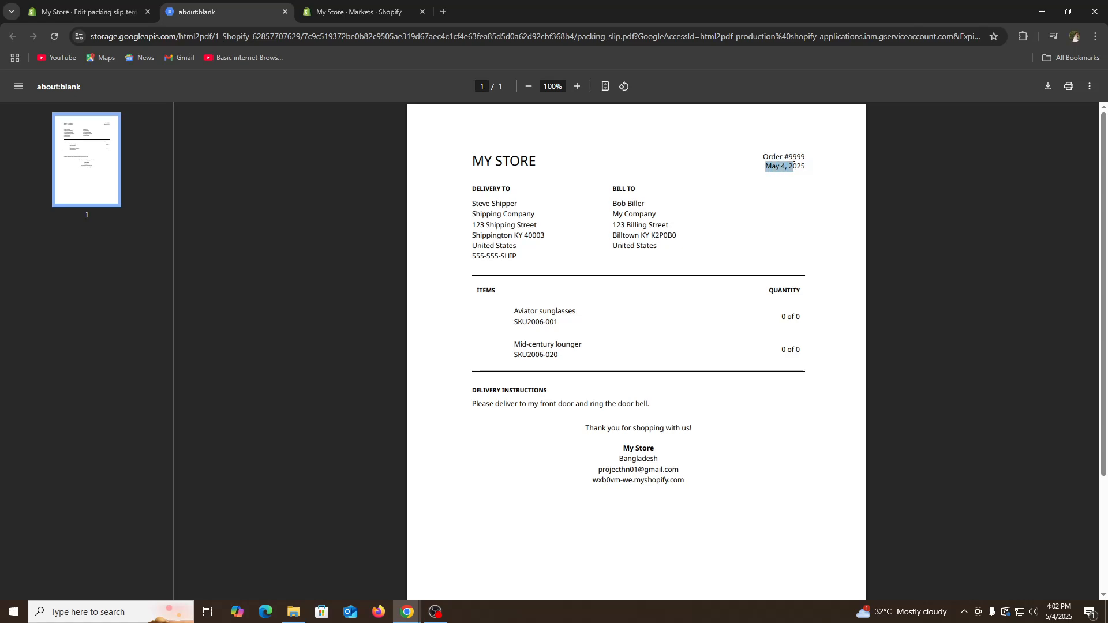
pyautogui.click(756, 180)
# Step: Compare the packing slip template code, back to its first line, with the previewed packing slip
pyautogui.click(46, 7)
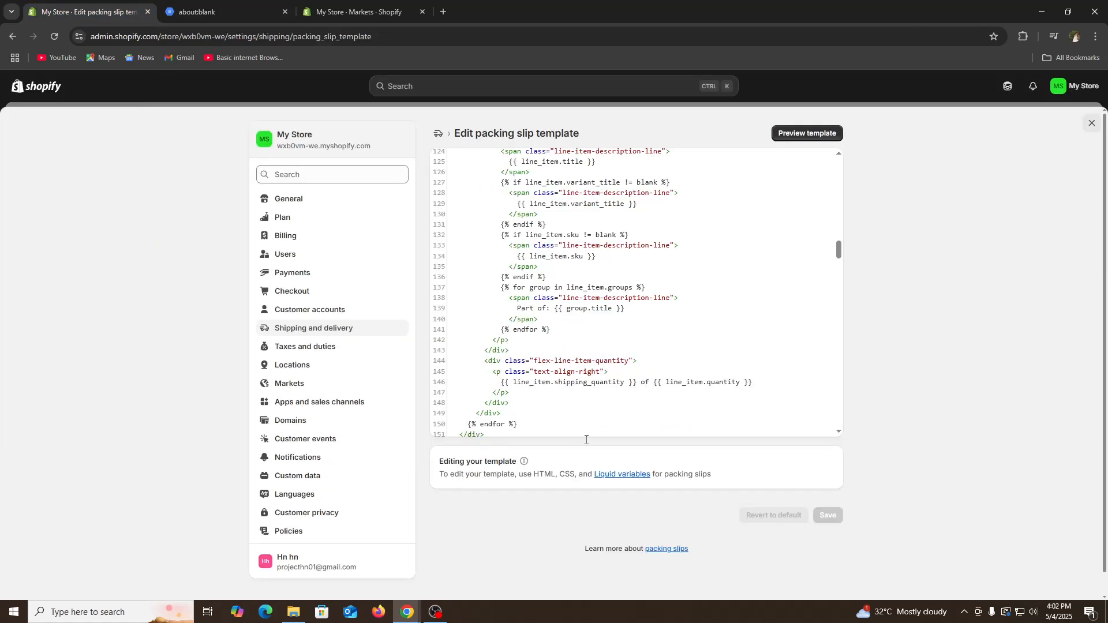
pyautogui.scroll(14, 621, 338)
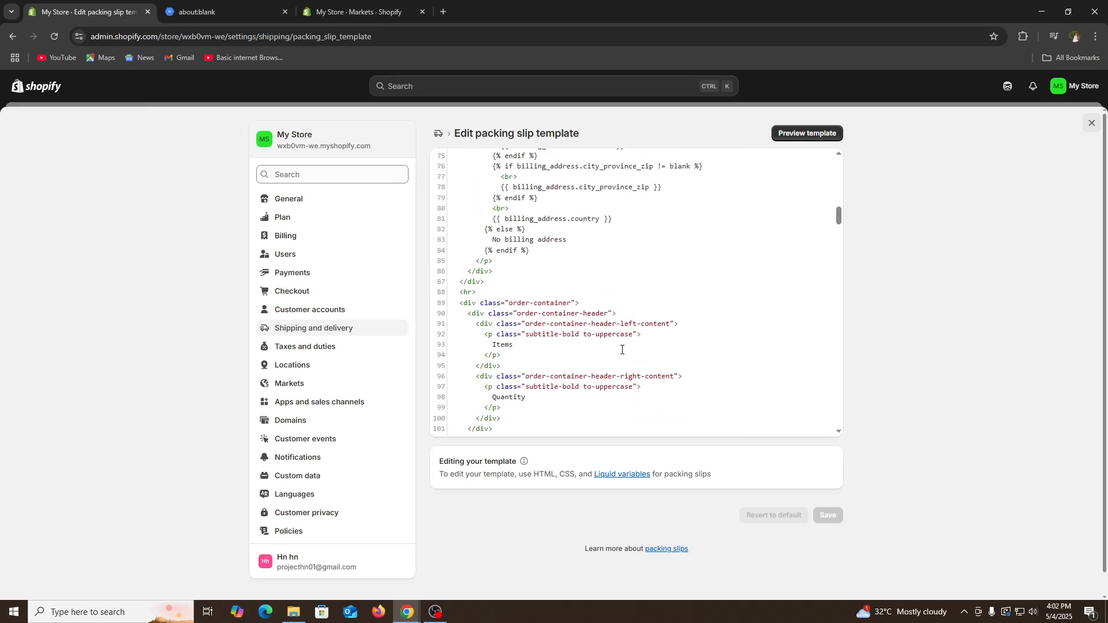
pyautogui.scroll(9, 623, 349)
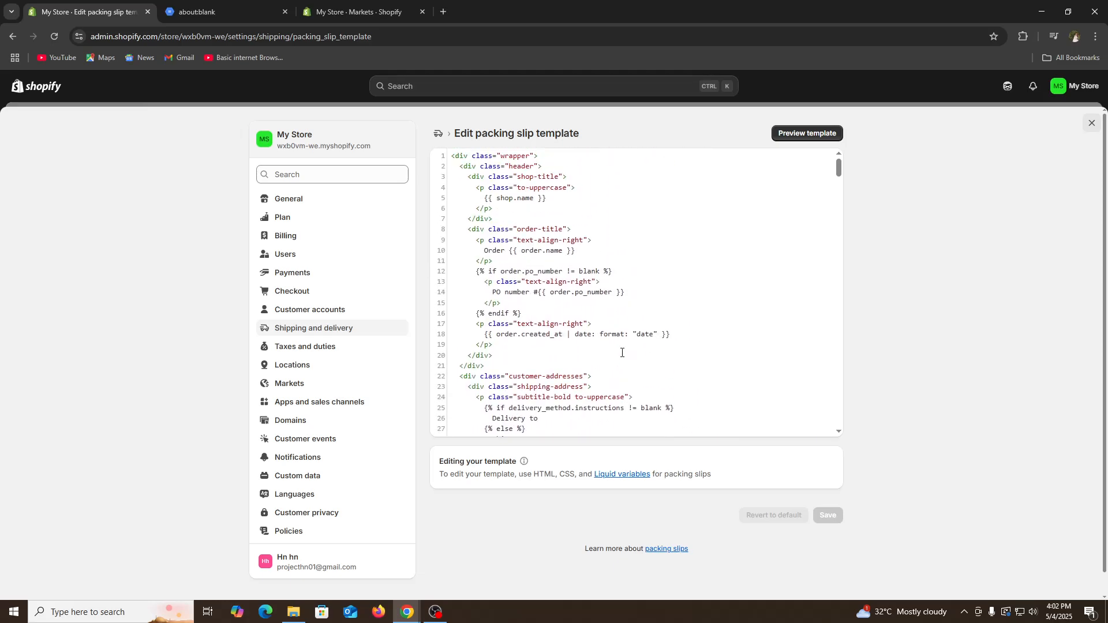
pyautogui.click(202, 8)
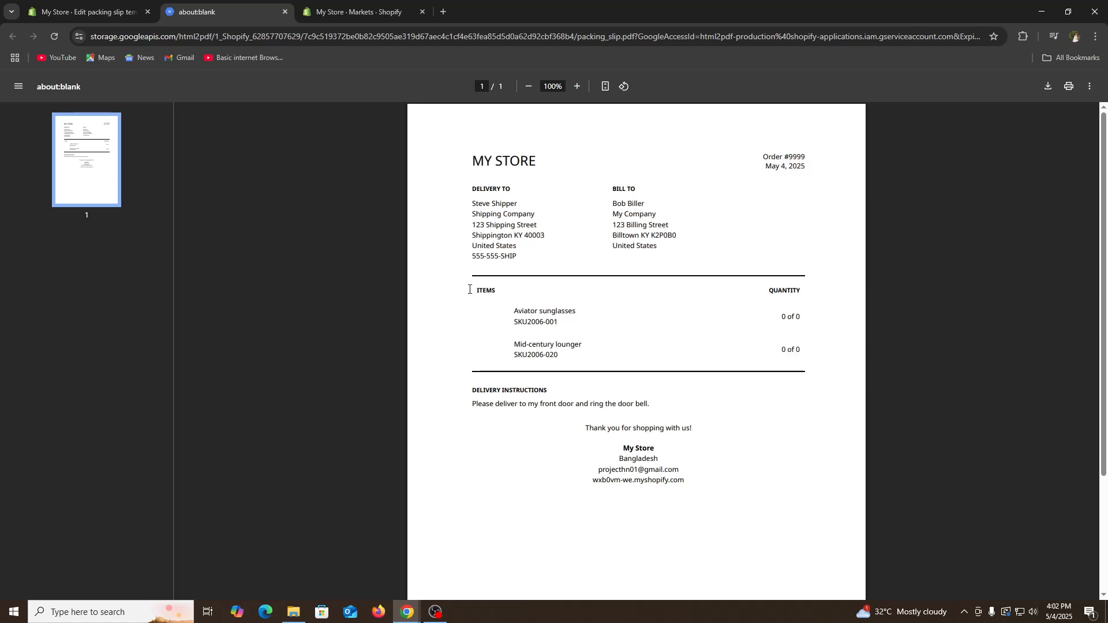
pyautogui.click(58, 3)
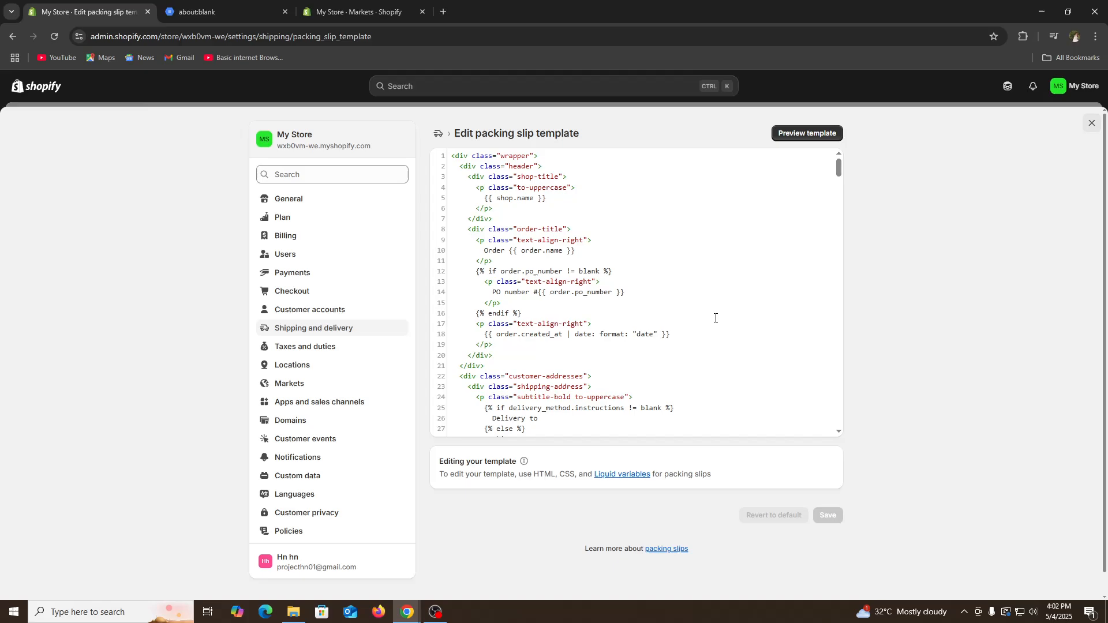
# Step: Return to the Shipping and delivery settings and look over its sections down to the packing slips
pyautogui.click(339, 327)
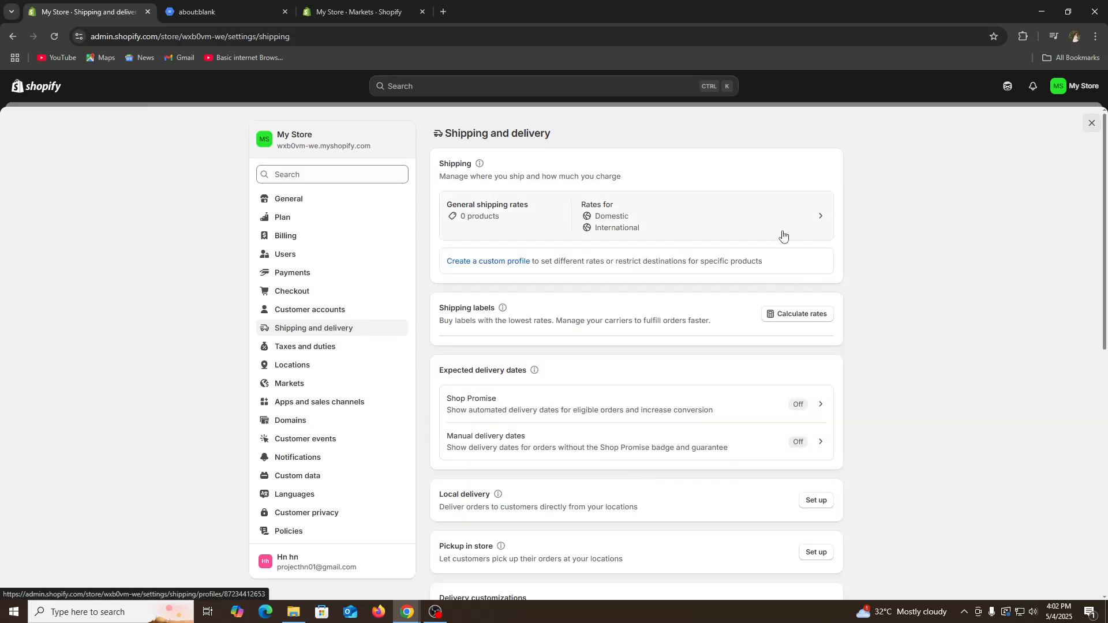
pyautogui.scroll(-4, 854, 318)
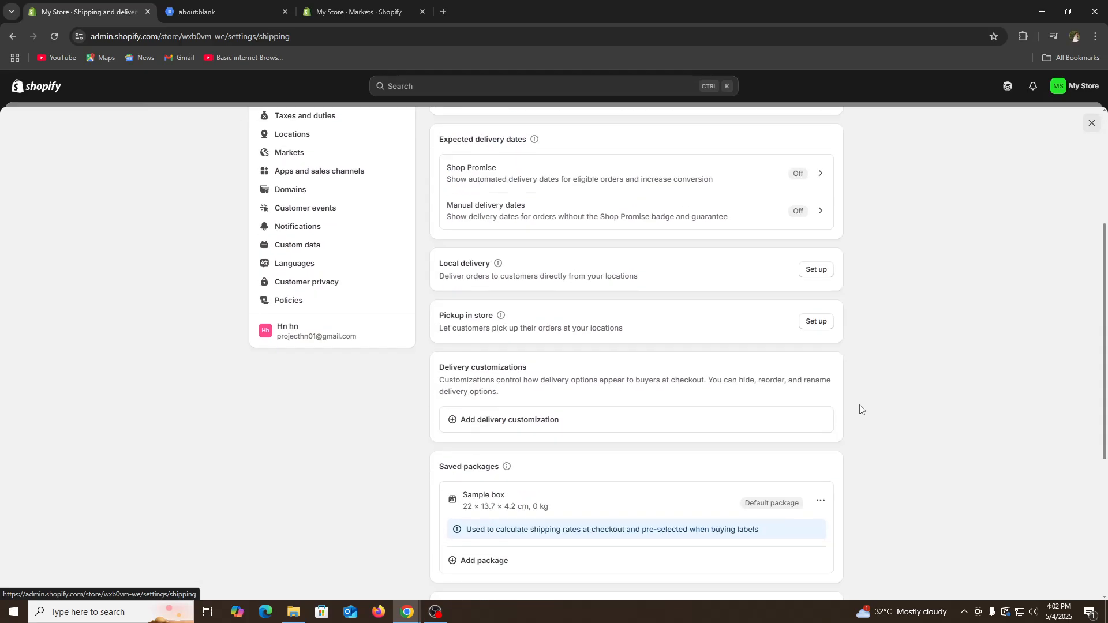
pyautogui.scroll(-3, 857, 407)
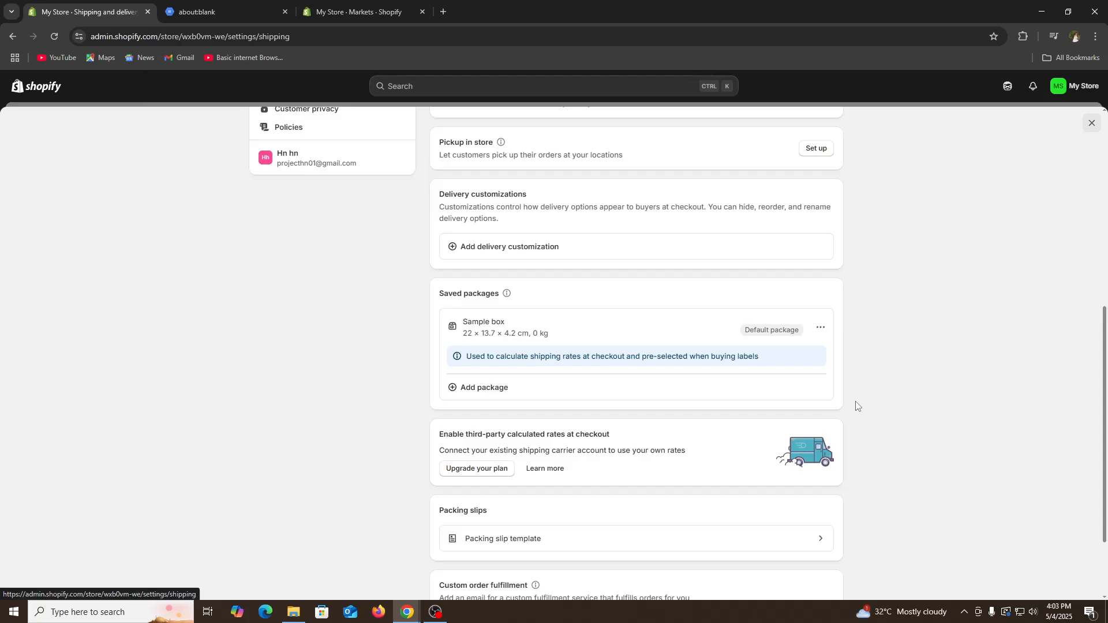
pyautogui.scroll(7, 857, 406)
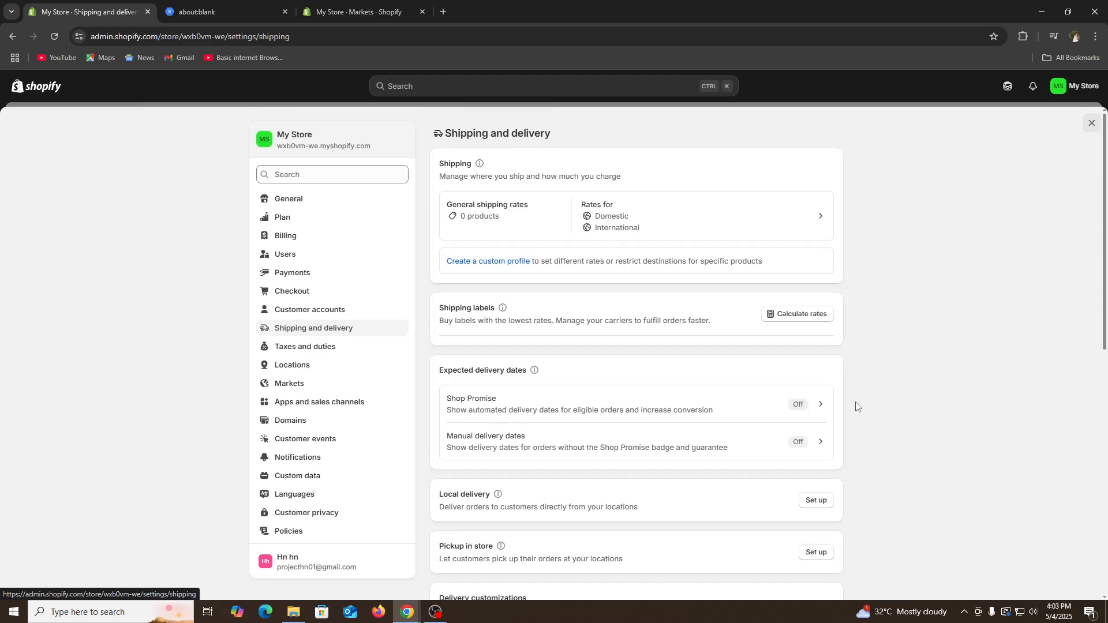